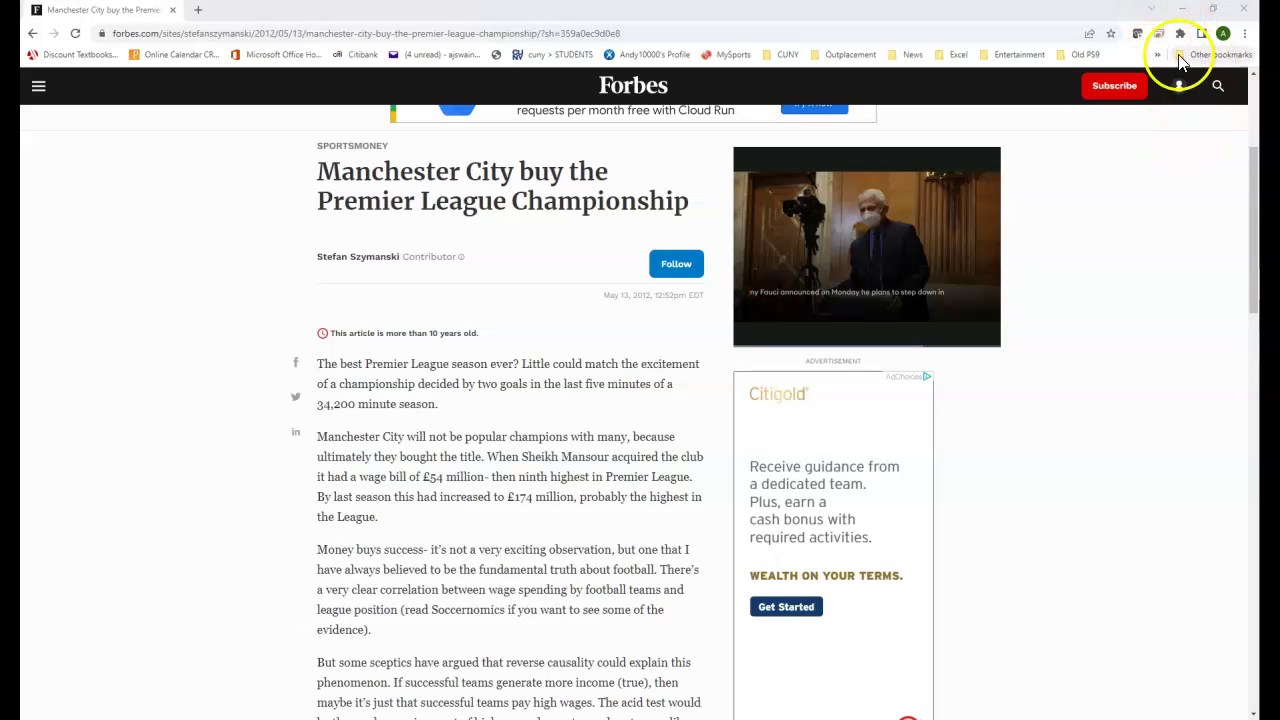
# Step: Minimize the Forbes article and each Excel source workbook in turn, reviewing their data, to reach the Tableau data source page
pyautogui.click(1181, 18)
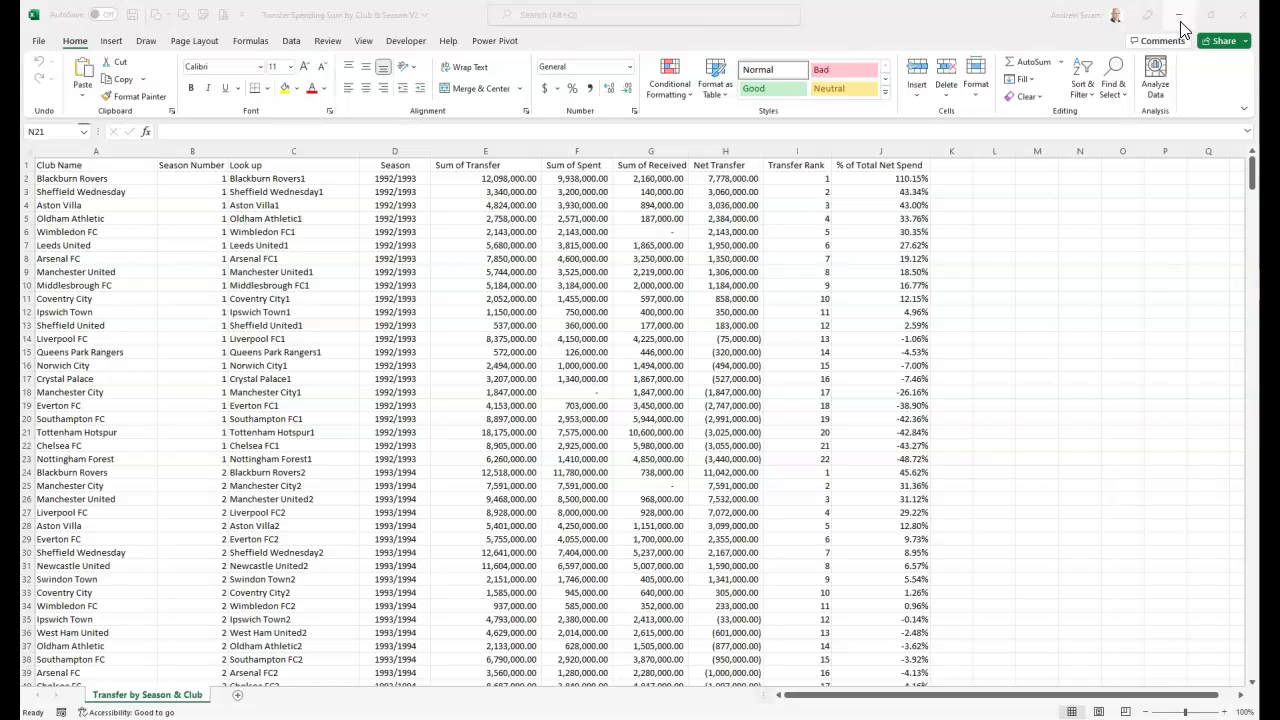
pyautogui.click(1181, 22)
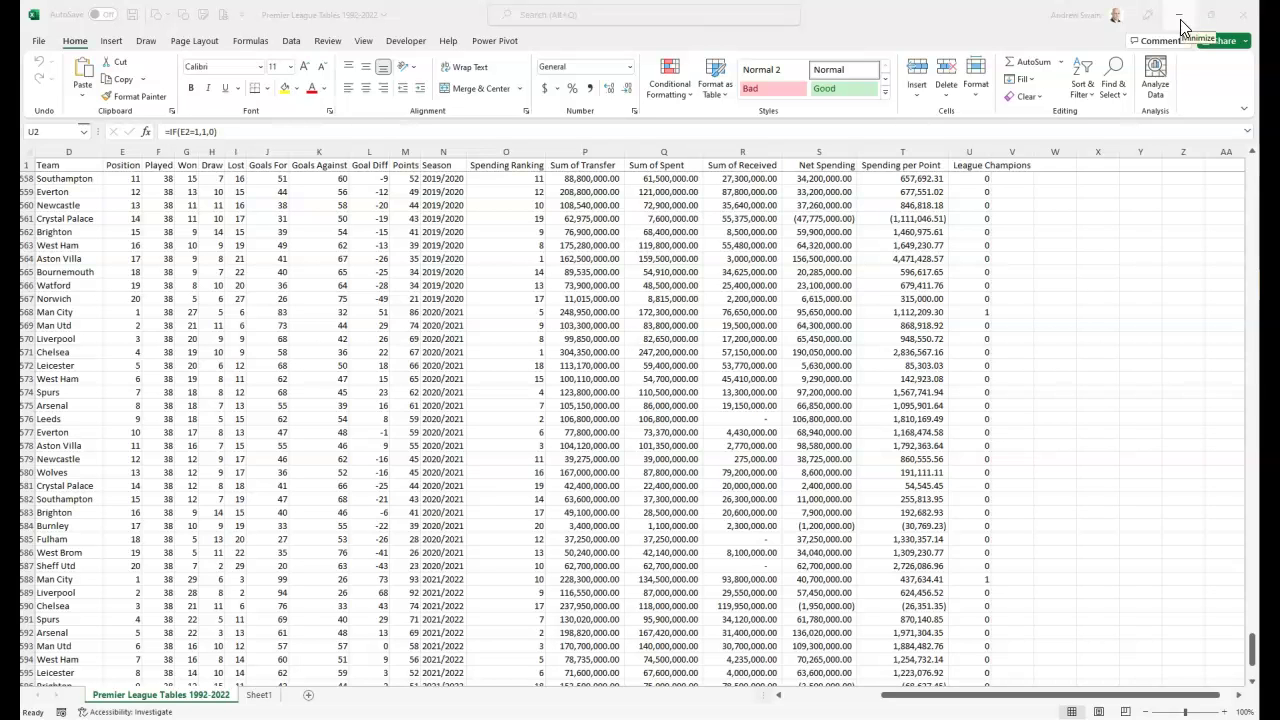
pyautogui.click(1181, 22)
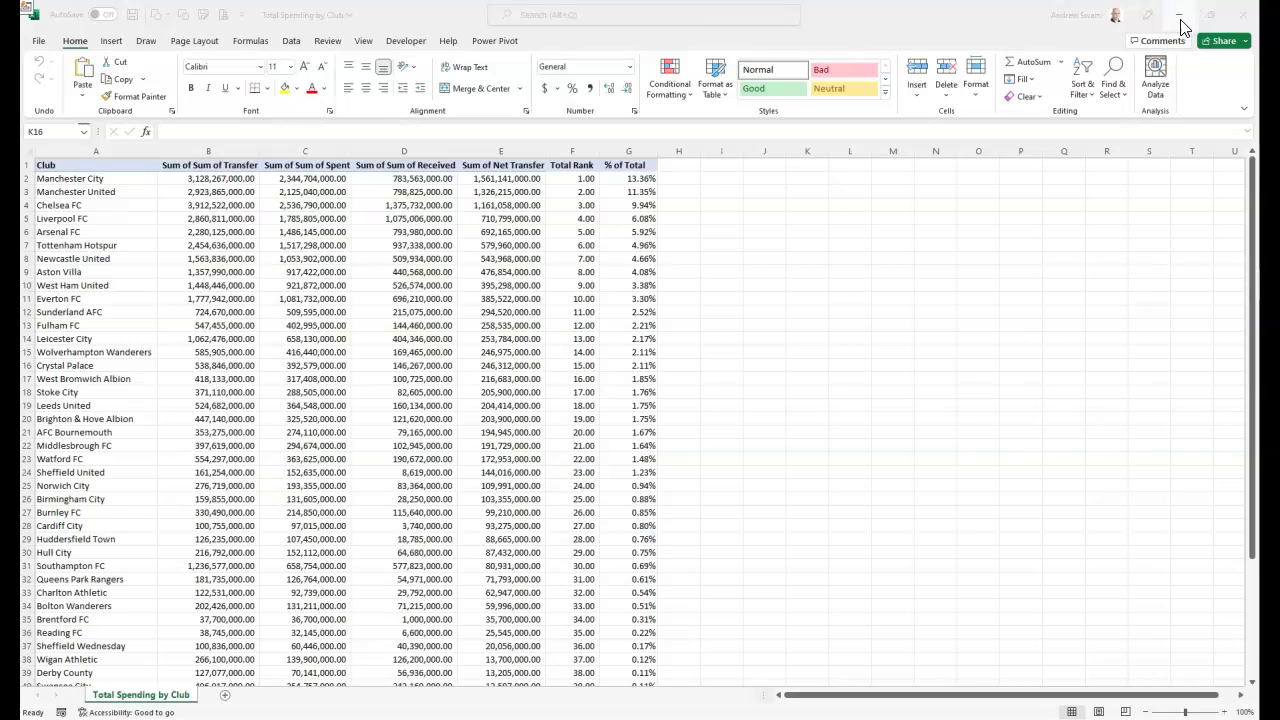
pyautogui.click(1181, 22)
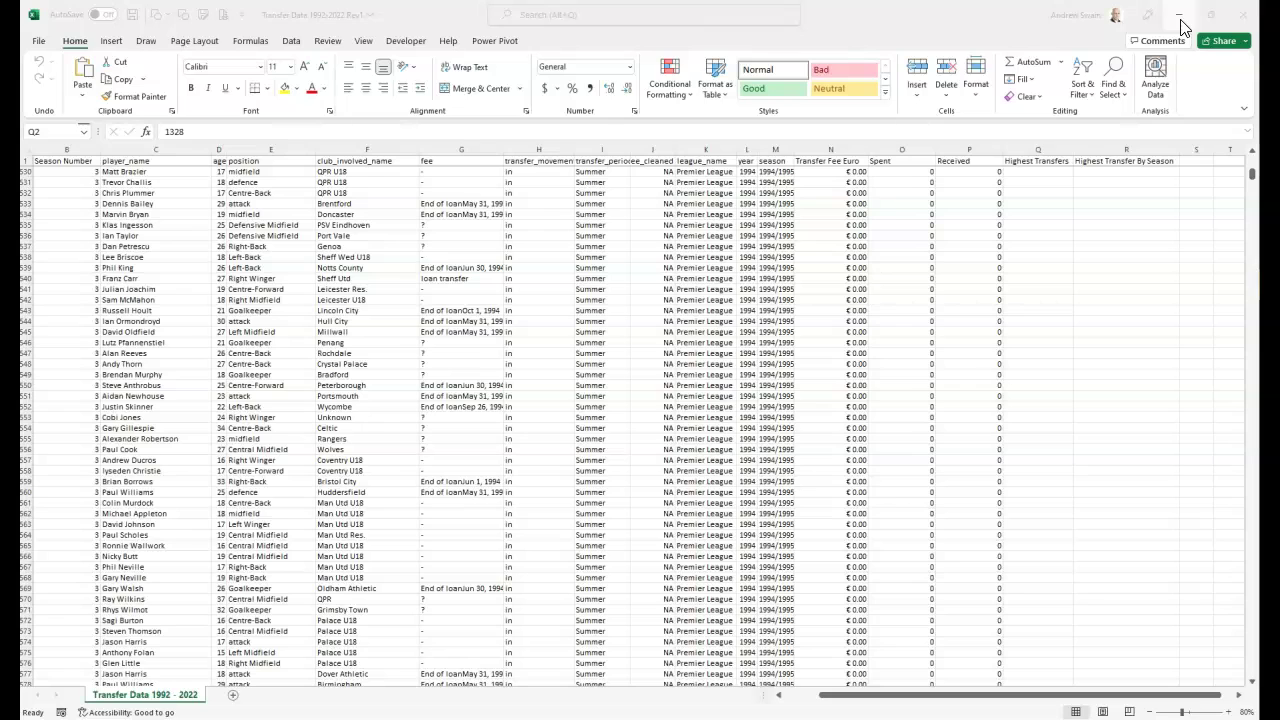
pyautogui.click(1181, 22)
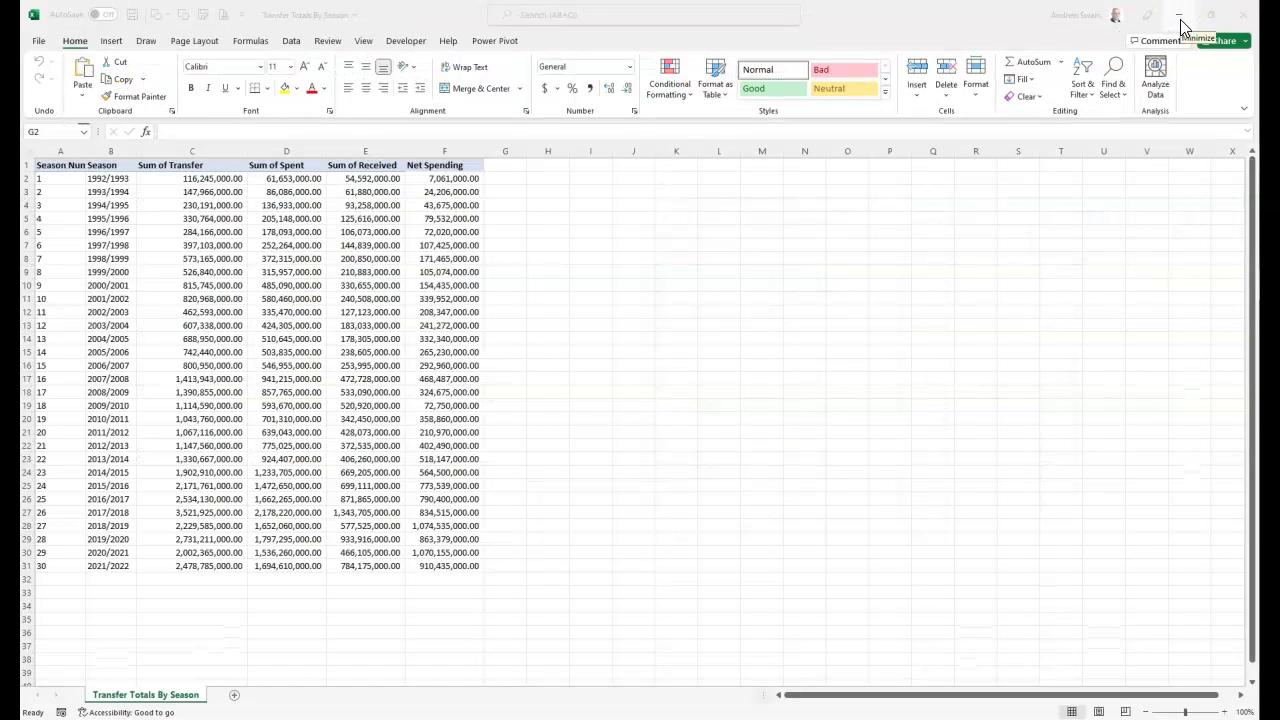
pyautogui.click(1181, 22)
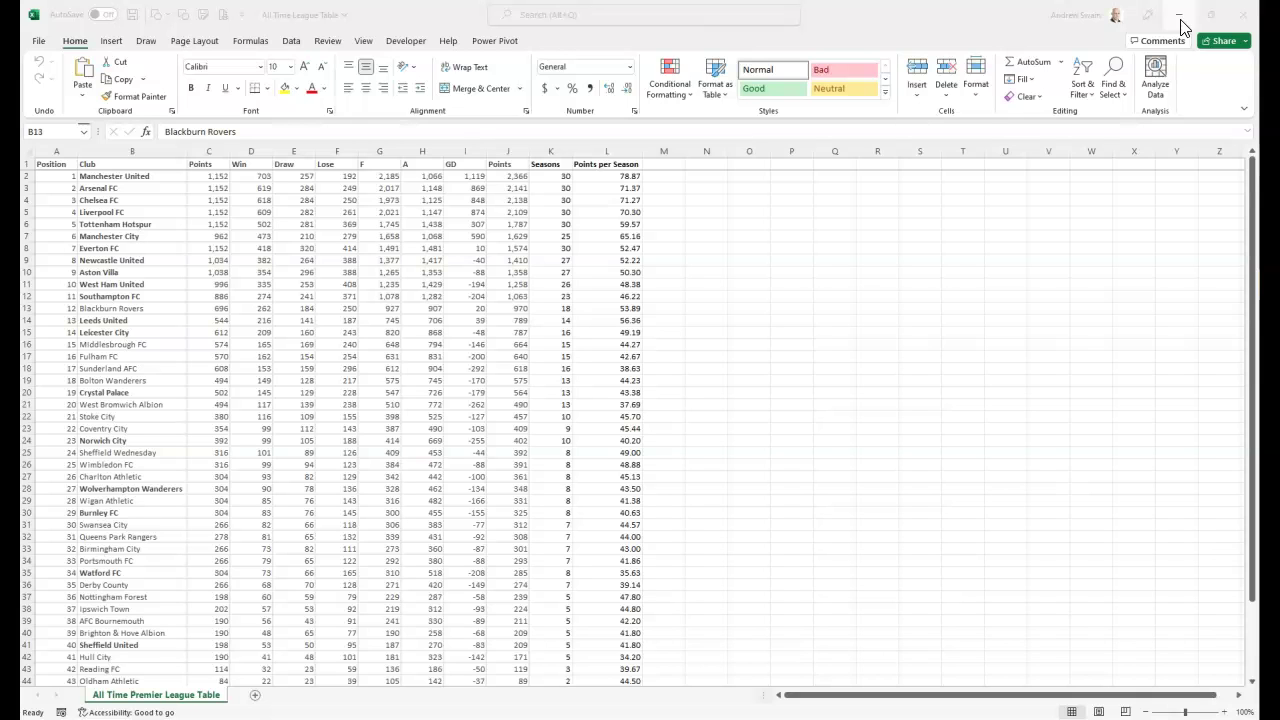
pyautogui.click(1180, 25)
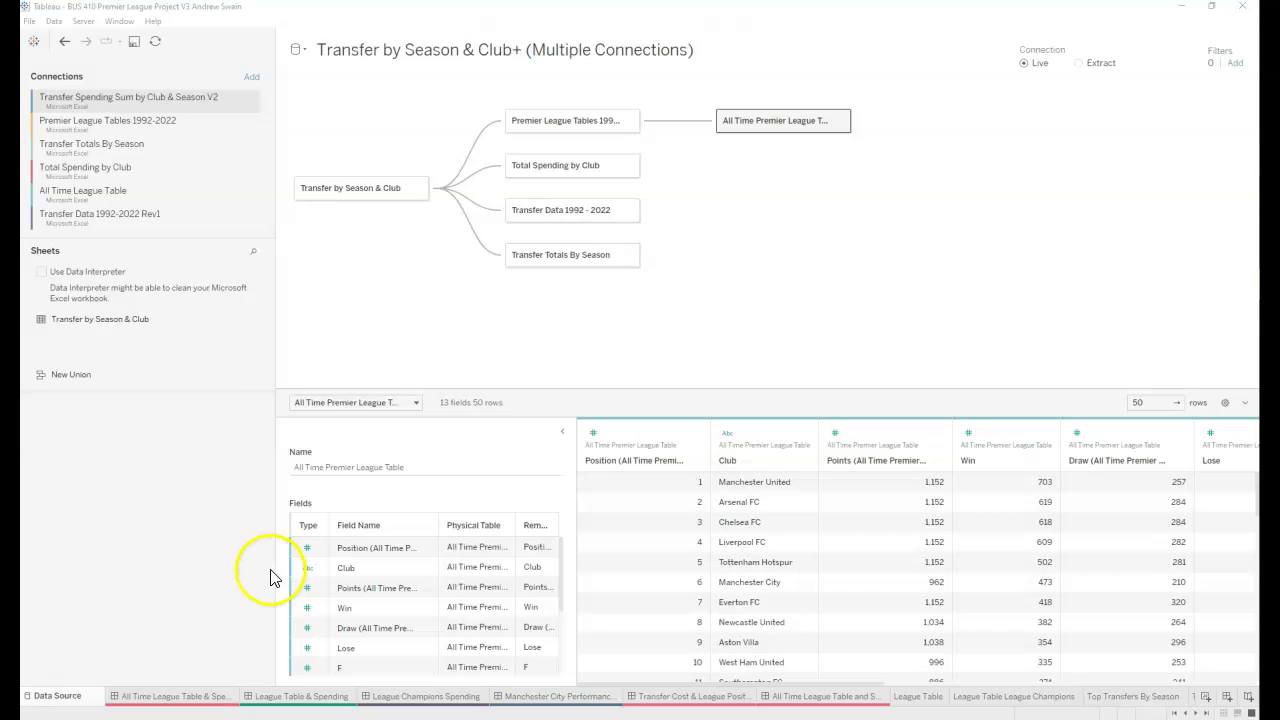
# Step: Open the League Table worksheet in Tableau and set its season filter to 1995/1996
pyautogui.click(905, 704)
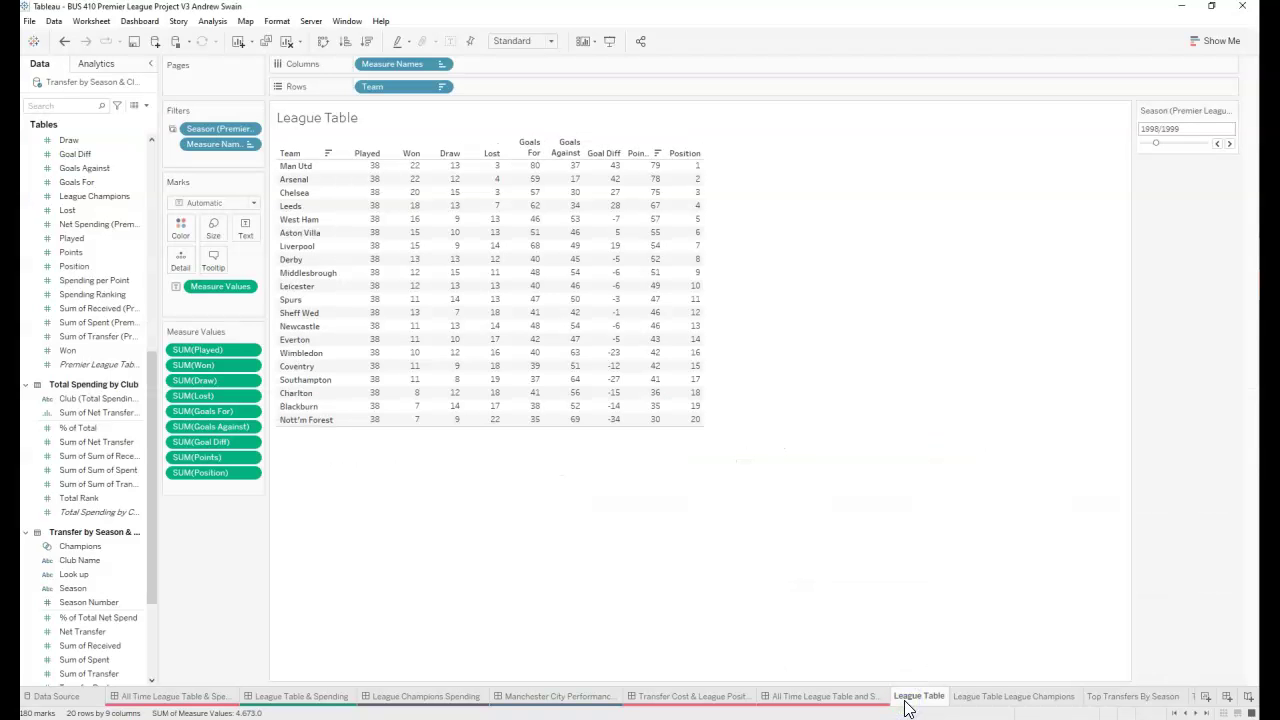
pyautogui.click(651, 588)
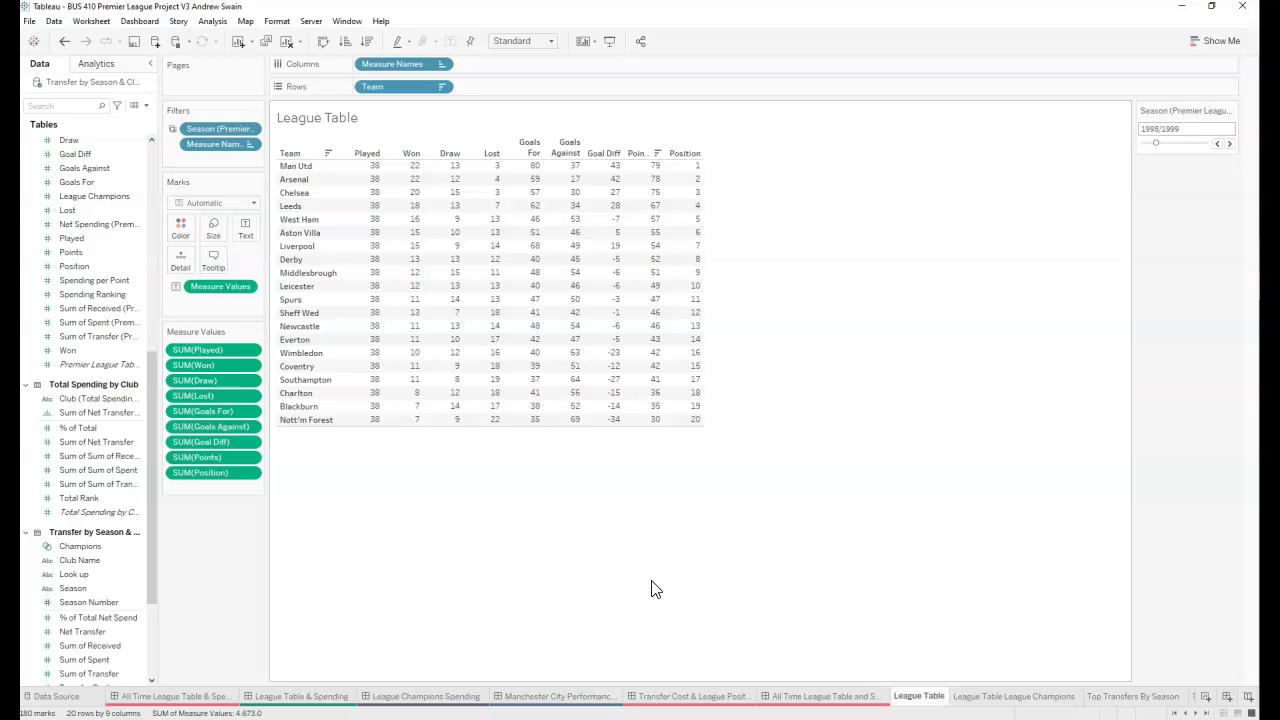
pyautogui.click(657, 598)
pyautogui.click(967, 558)
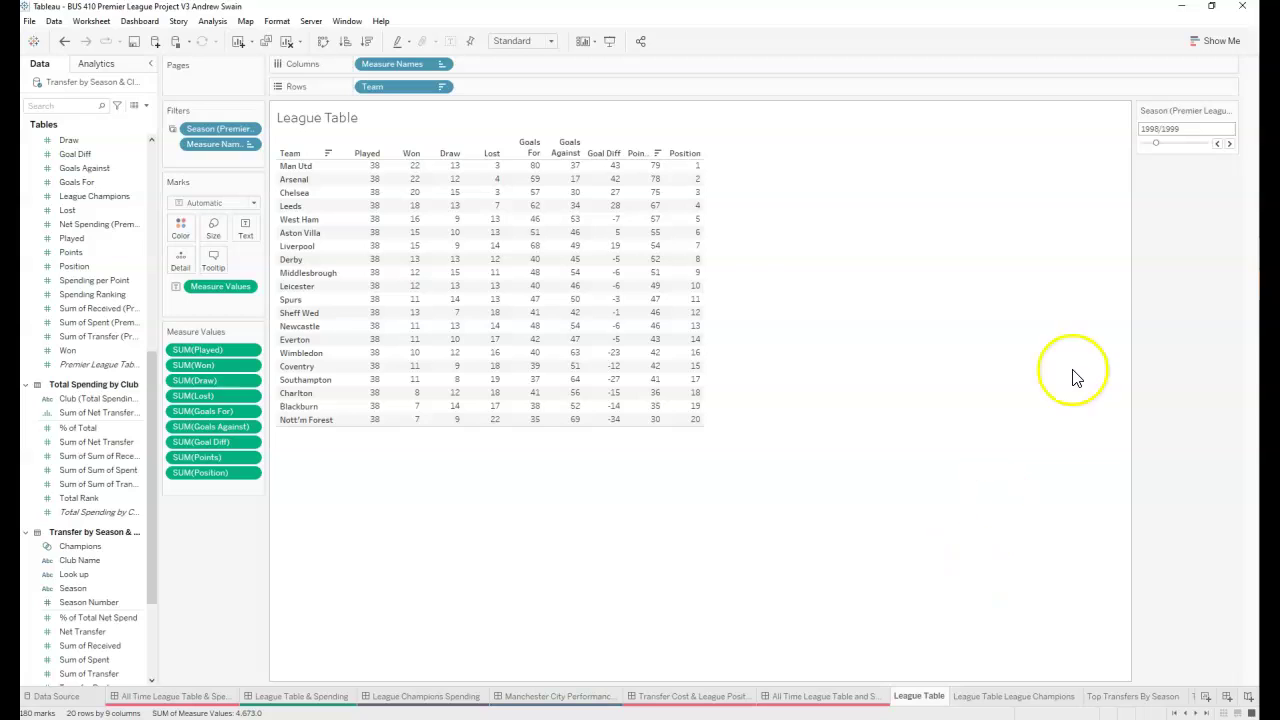
pyautogui.click(1229, 144)
pyautogui.click(1217, 144)
pyautogui.click(1217, 144)
pyautogui.click(1217, 144)
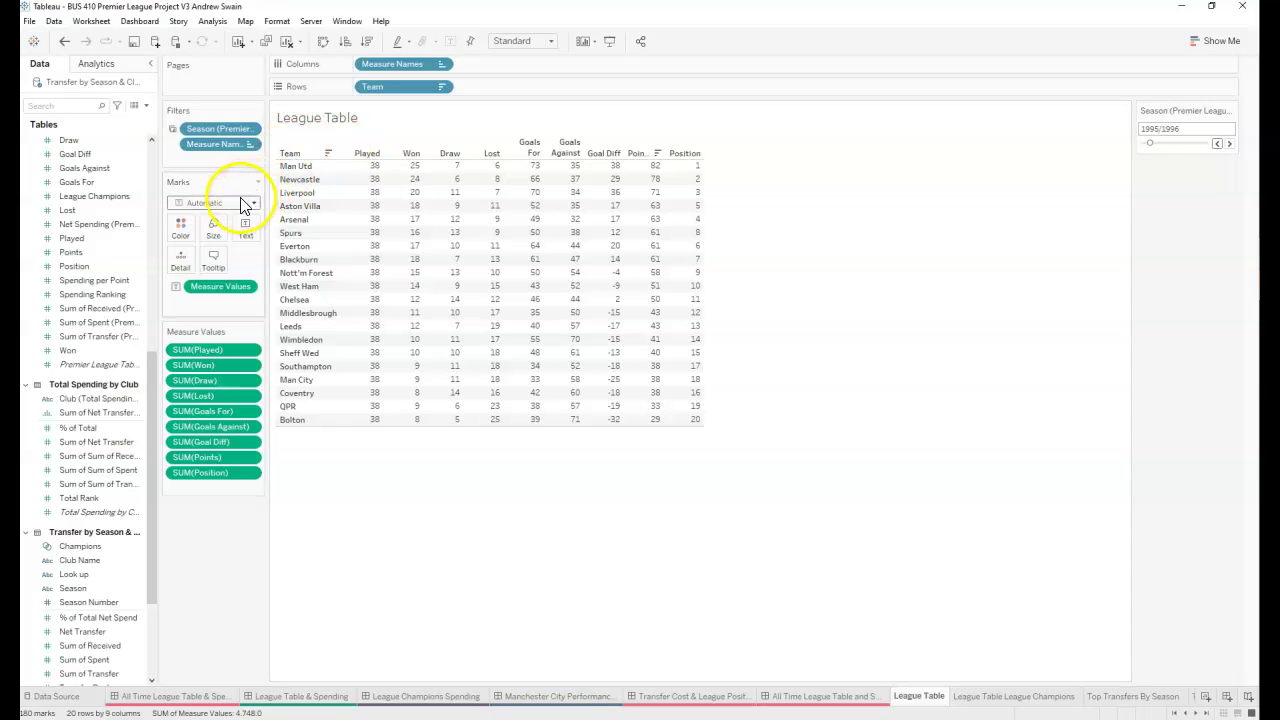
# Step: Open the League Table League Champions worksheet to review the champions of each season
pyautogui.click(444, 72)
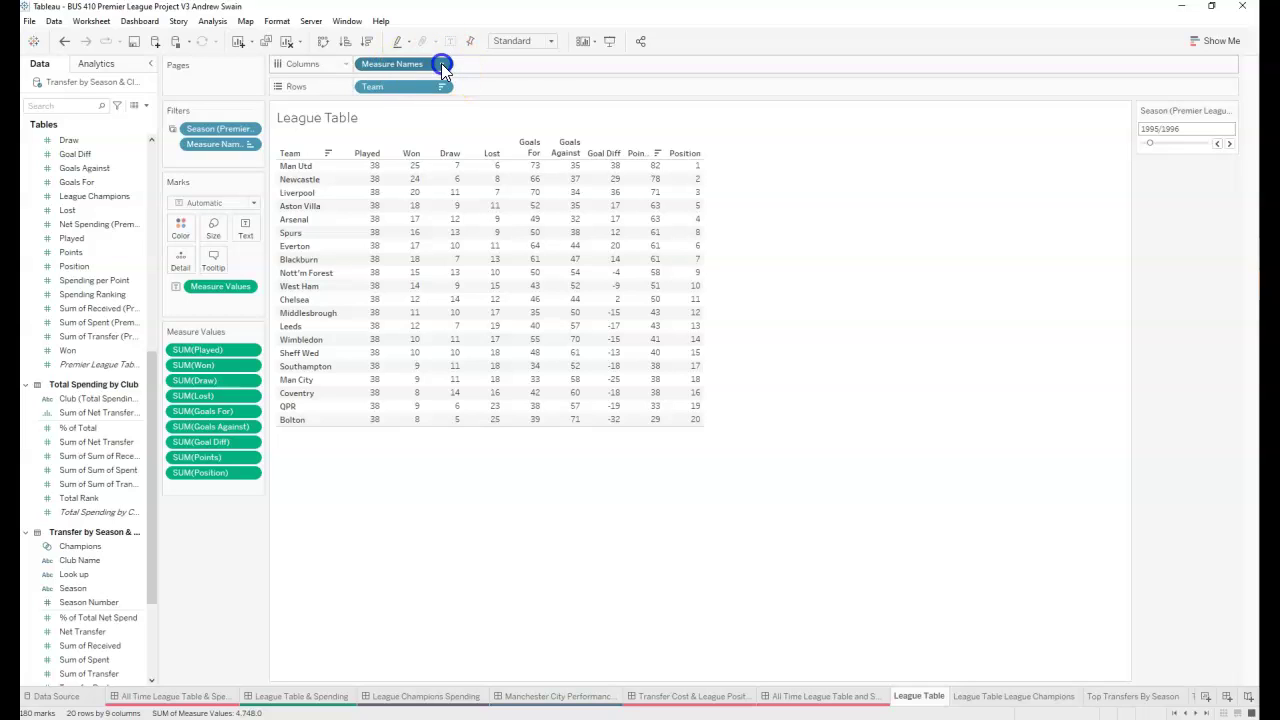
pyautogui.click(562, 114)
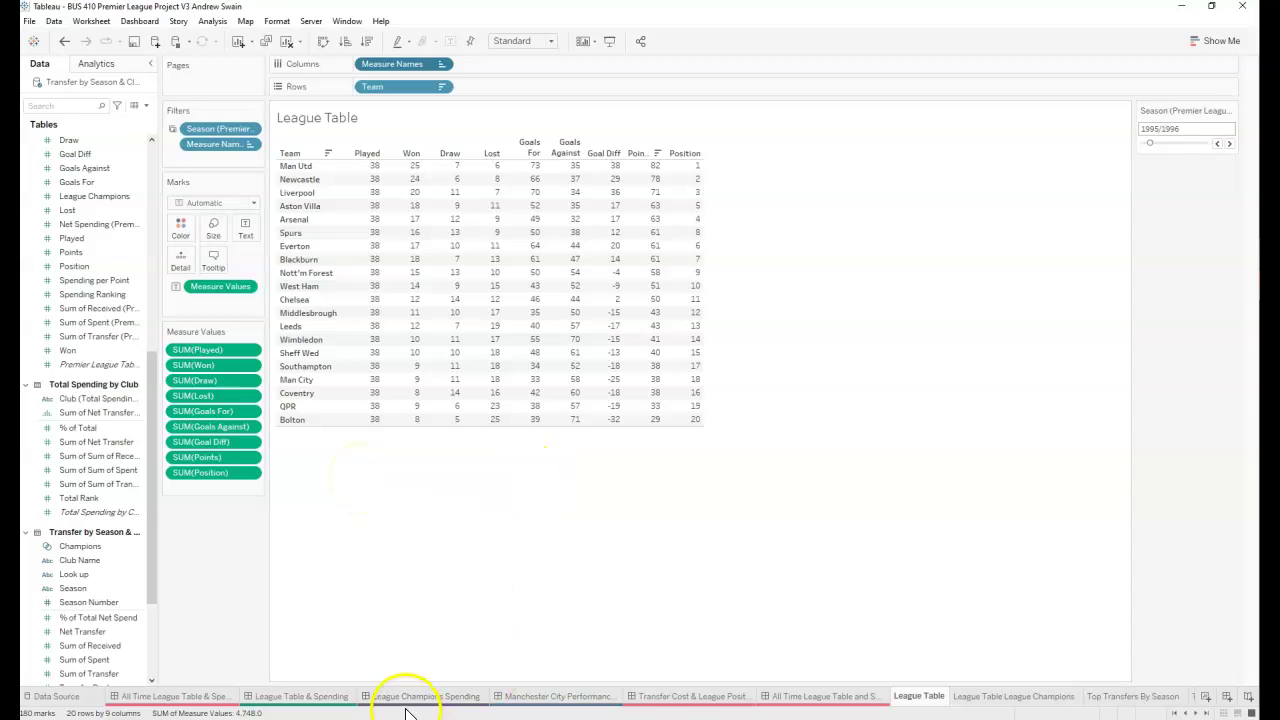
pyautogui.click(988, 697)
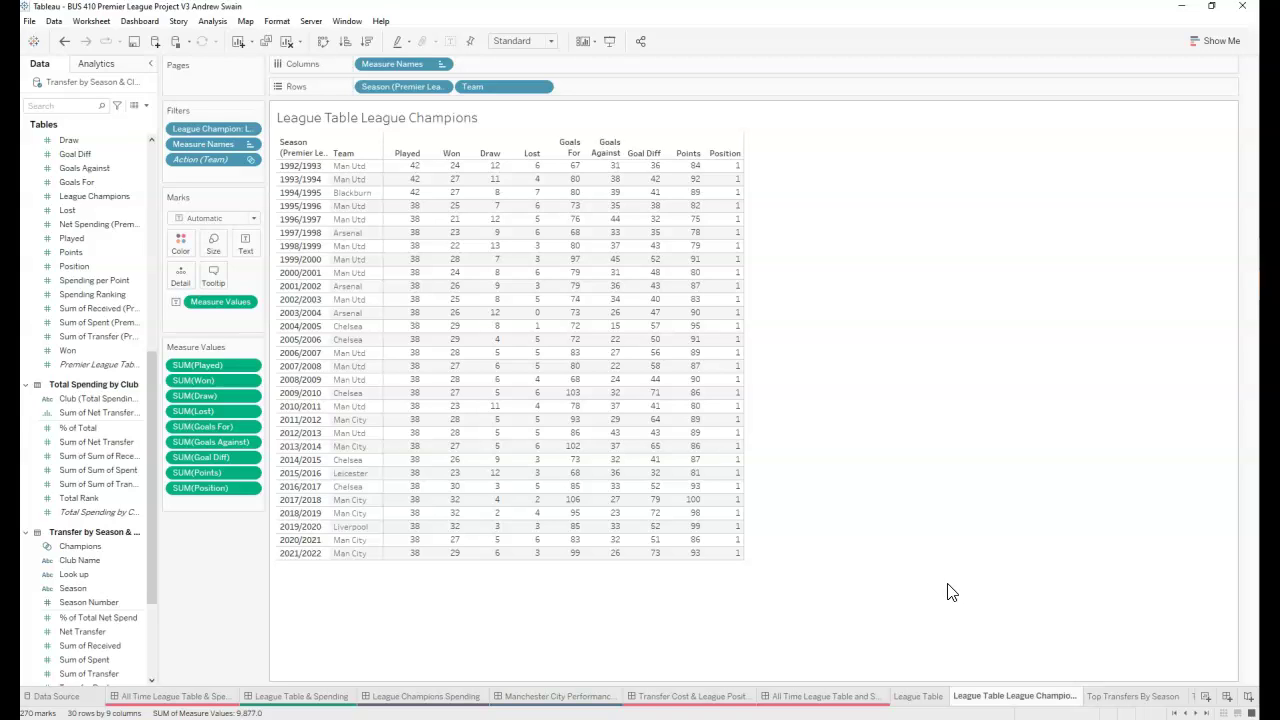
pyautogui.click(842, 578)
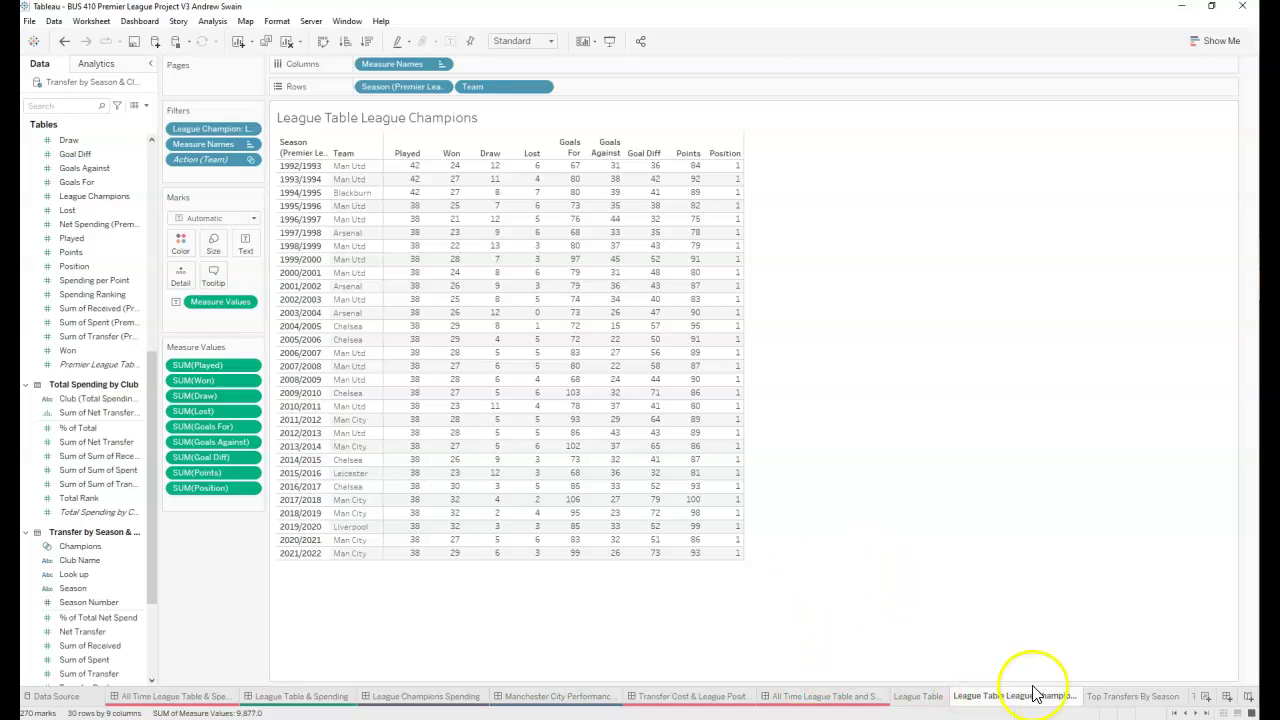
# Step: View the Top Transfers By Season worksheet and the Top Transfers Man City worksheet
pyautogui.click(1125, 695)
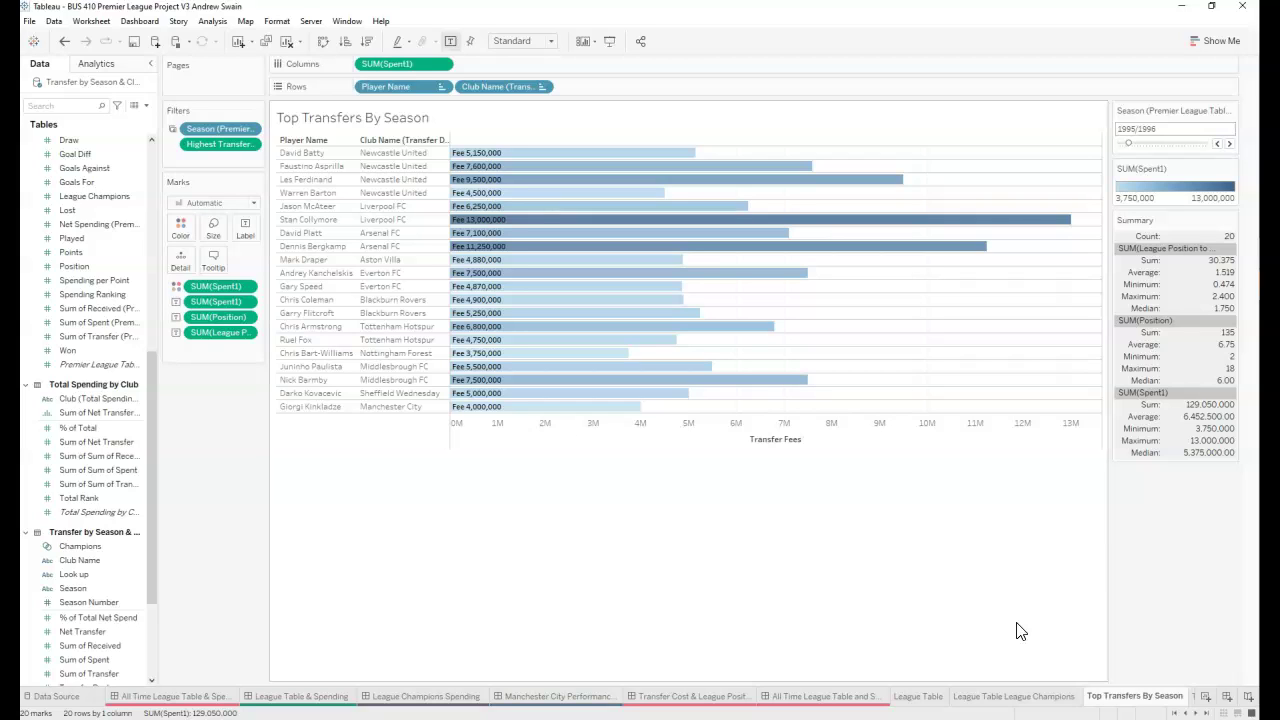
pyautogui.click(1192, 713)
pyautogui.click(1110, 697)
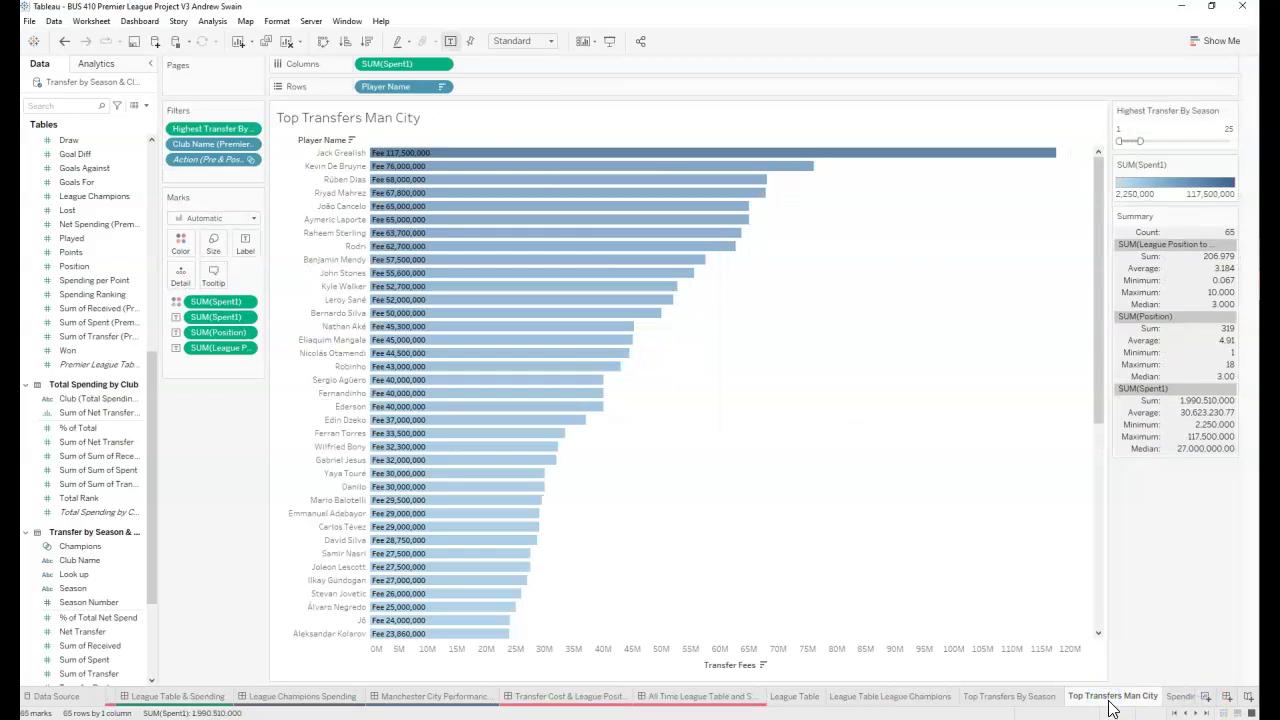
# Step: View the Spending Per Club worksheet and the Spending Per Club League Champions worksheet
pyautogui.click(1199, 713)
pyautogui.click(1076, 699)
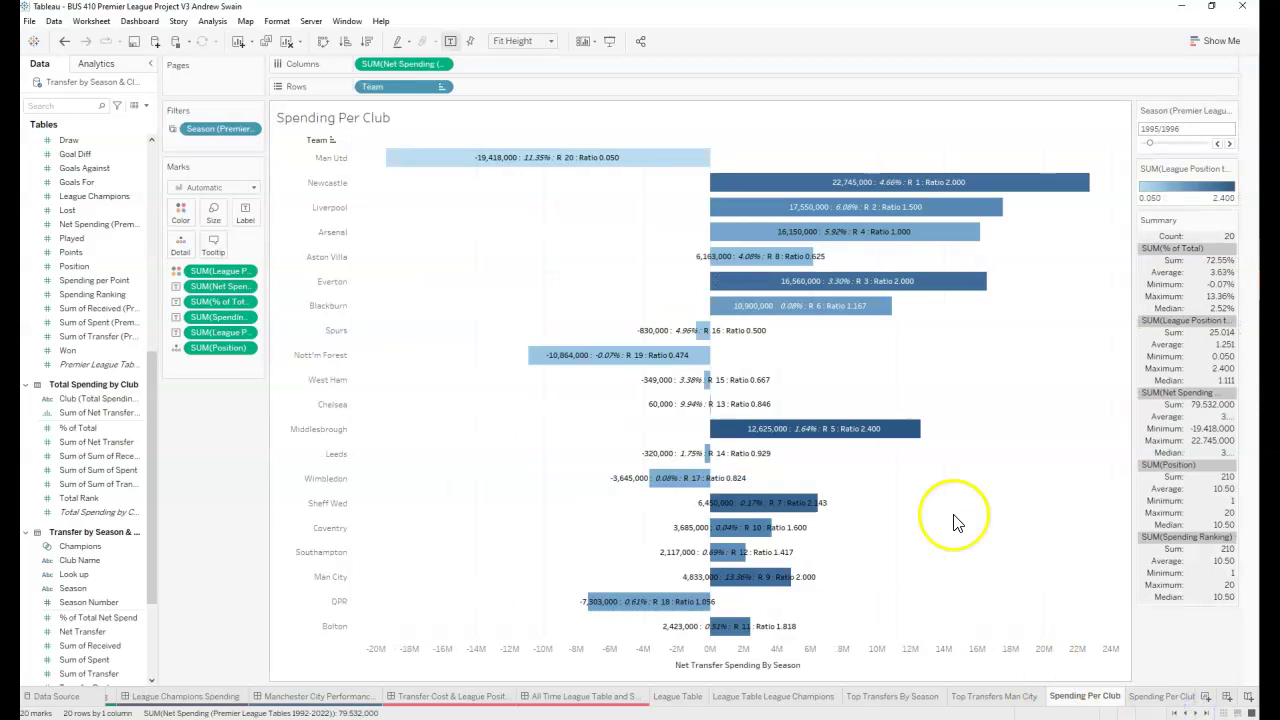
pyautogui.click(1162, 697)
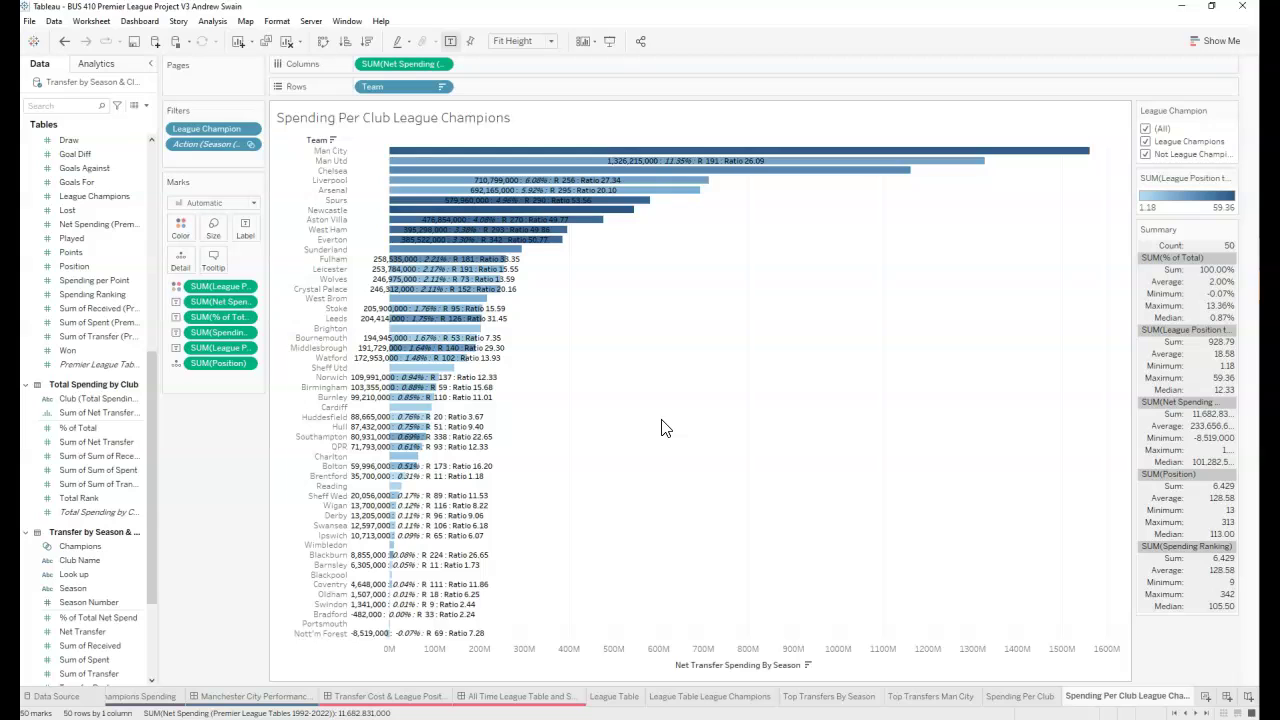
# Step: View the Spending by Table Finish worksheet and the Spending by All Time Table worksheet
pyautogui.click(1193, 713)
pyautogui.click(1144, 697)
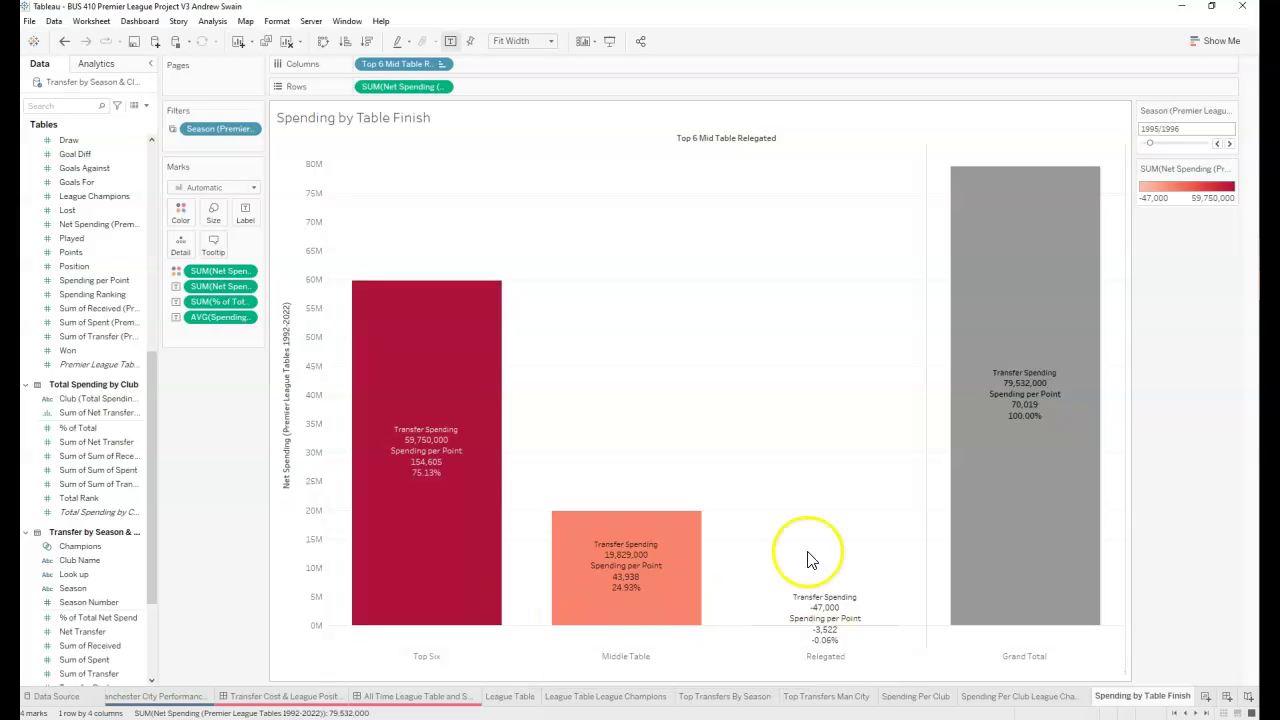
pyautogui.click(1197, 713)
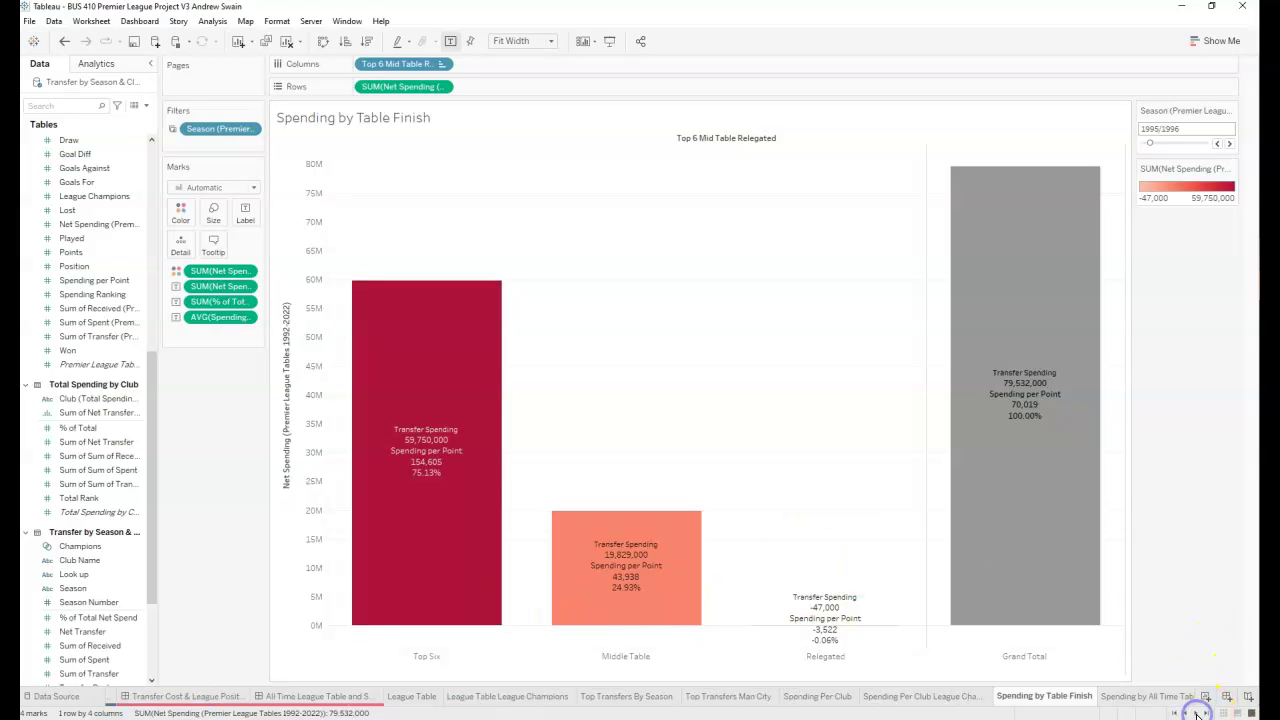
pyautogui.click(1117, 700)
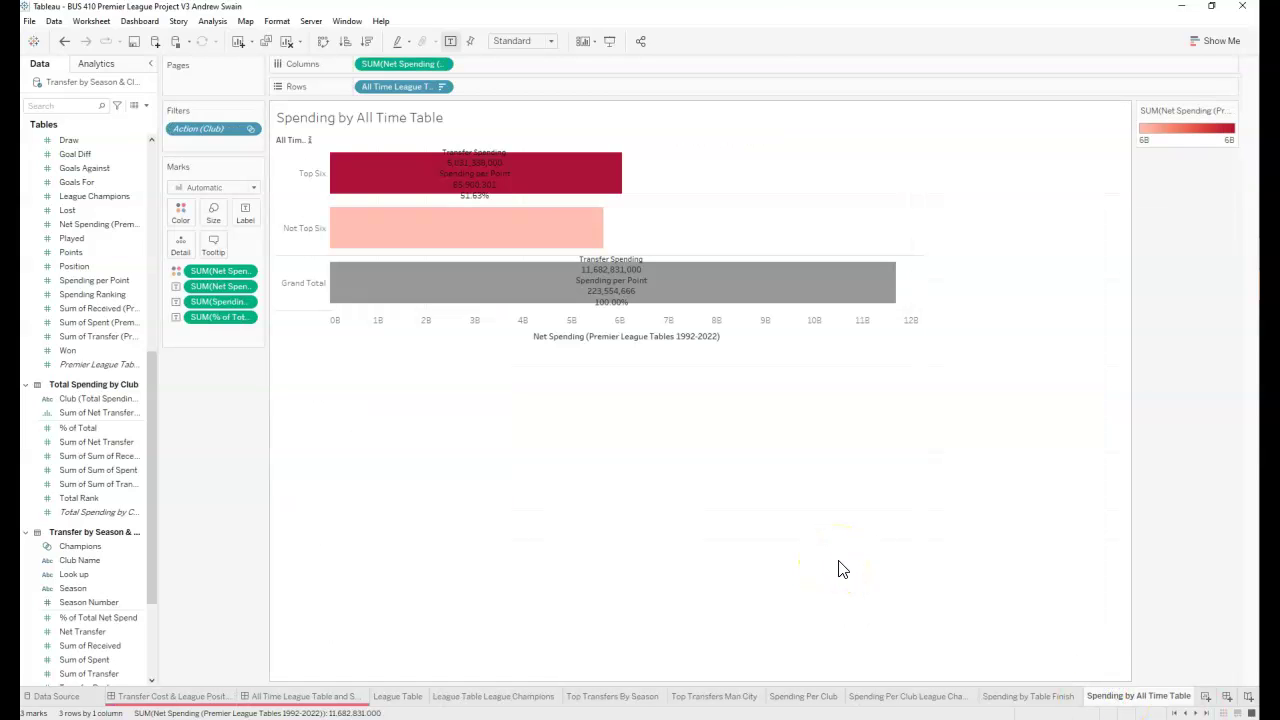
# Step: View the League Table Man City worksheet and the Man City Spending worksheet comparing pre and post Abu Dhabi United Group
pyautogui.click(1196, 713)
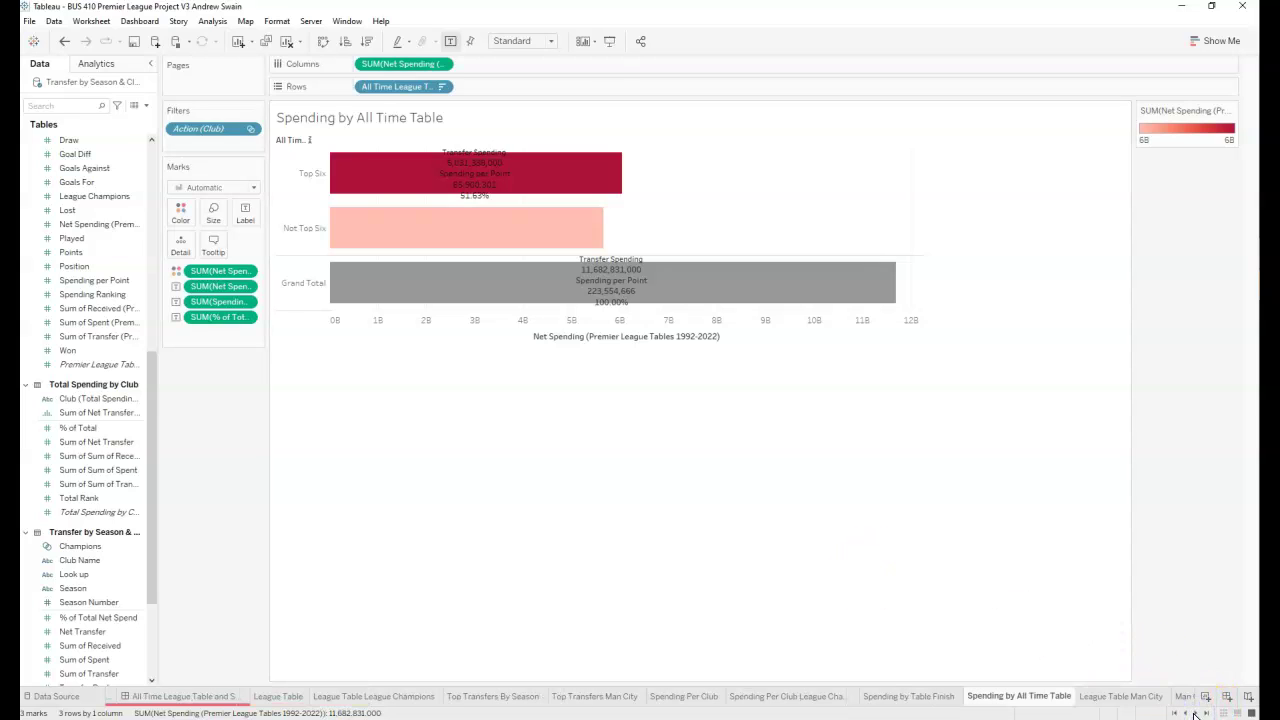
pyautogui.click(1105, 702)
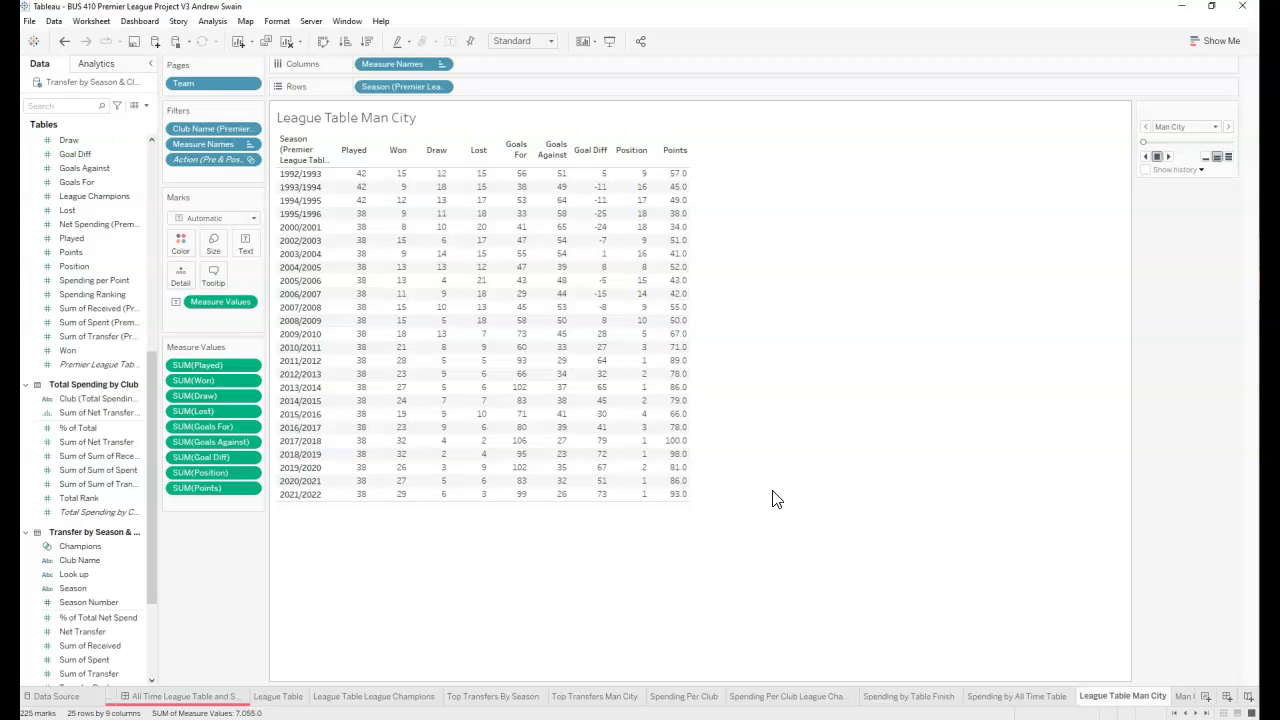
pyautogui.click(1183, 698)
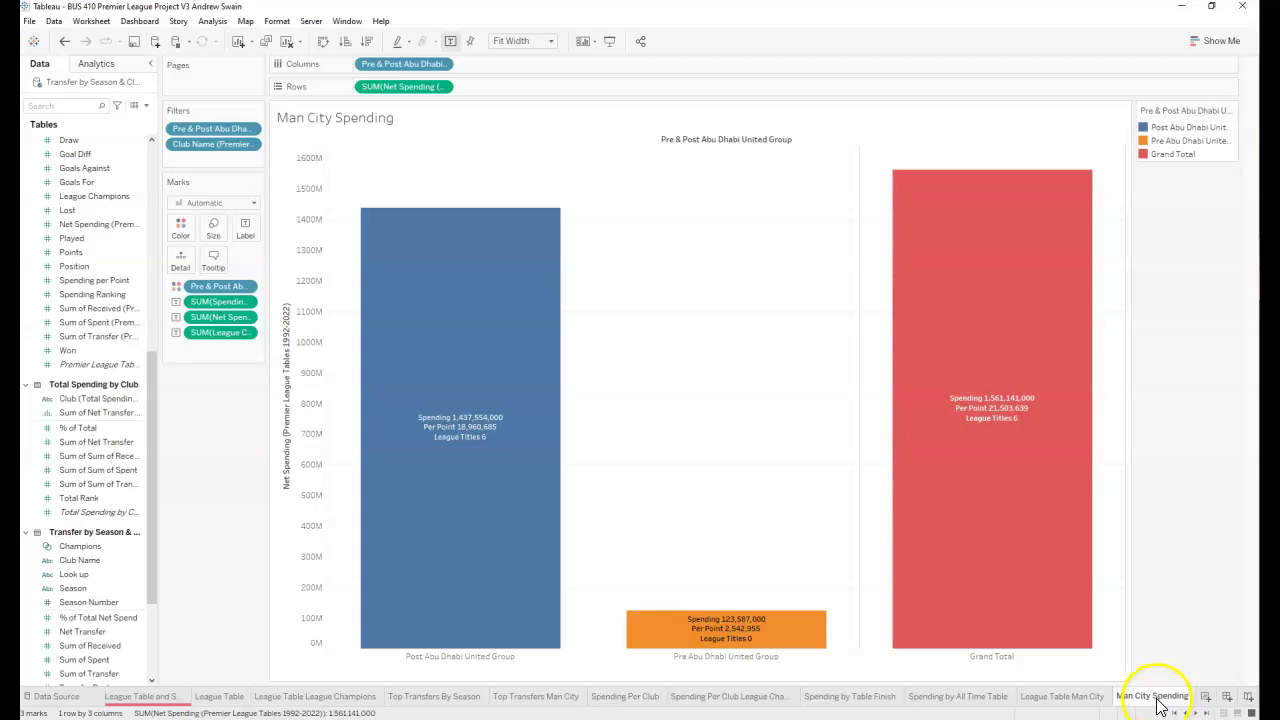
# Step: View the Spending Man City By Season worksheet and the All Time Premier League Table worksheet
pyautogui.click(1205, 713)
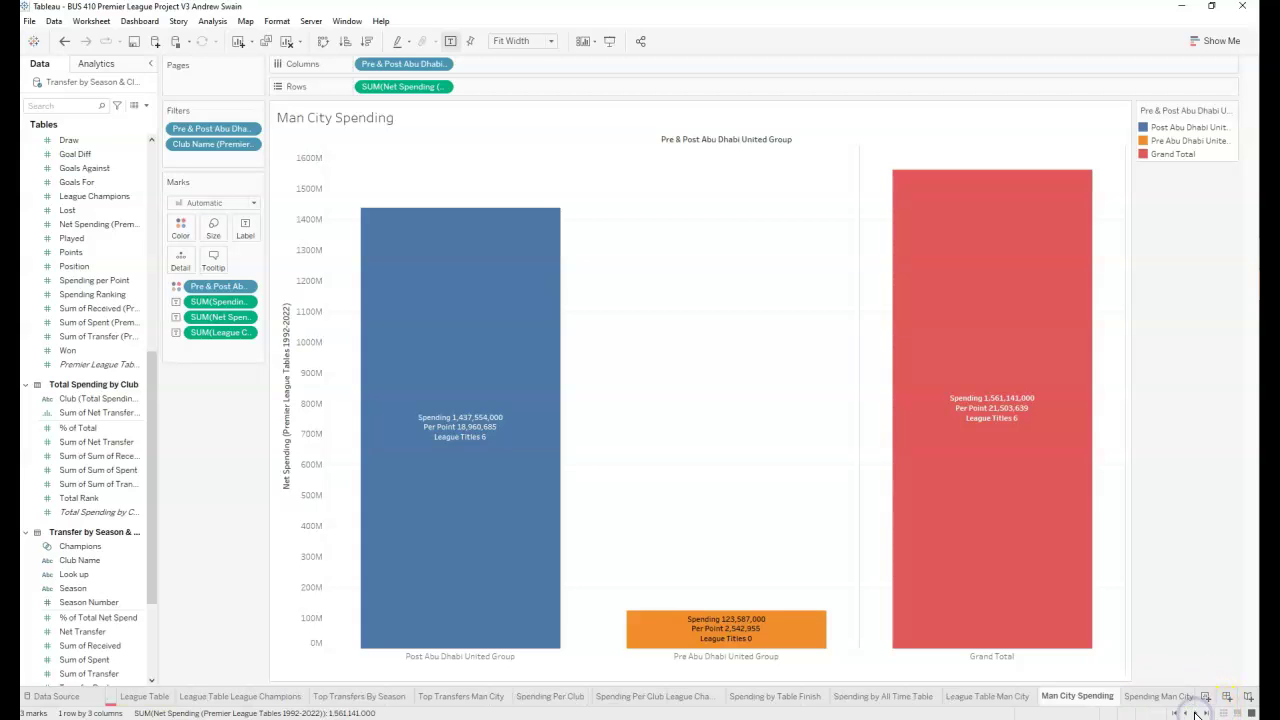
pyautogui.click(1148, 696)
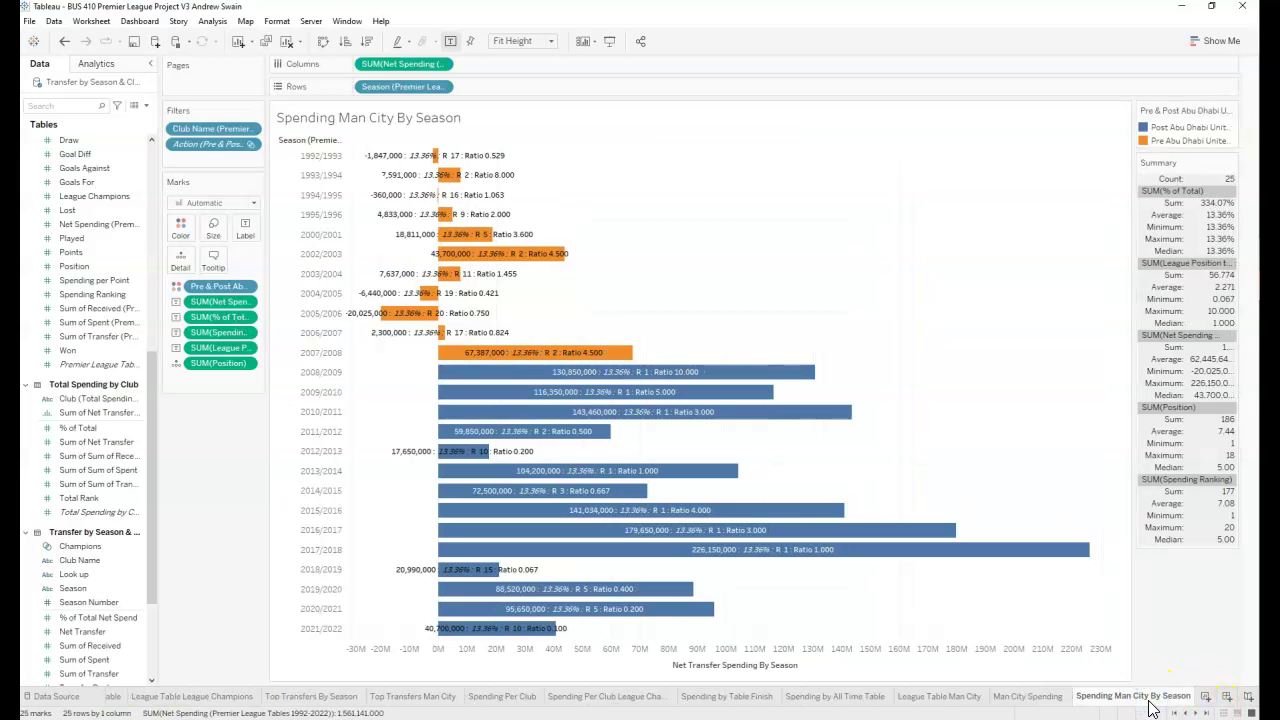
pyautogui.click(1196, 713)
pyautogui.click(1196, 713)
pyautogui.click(1110, 697)
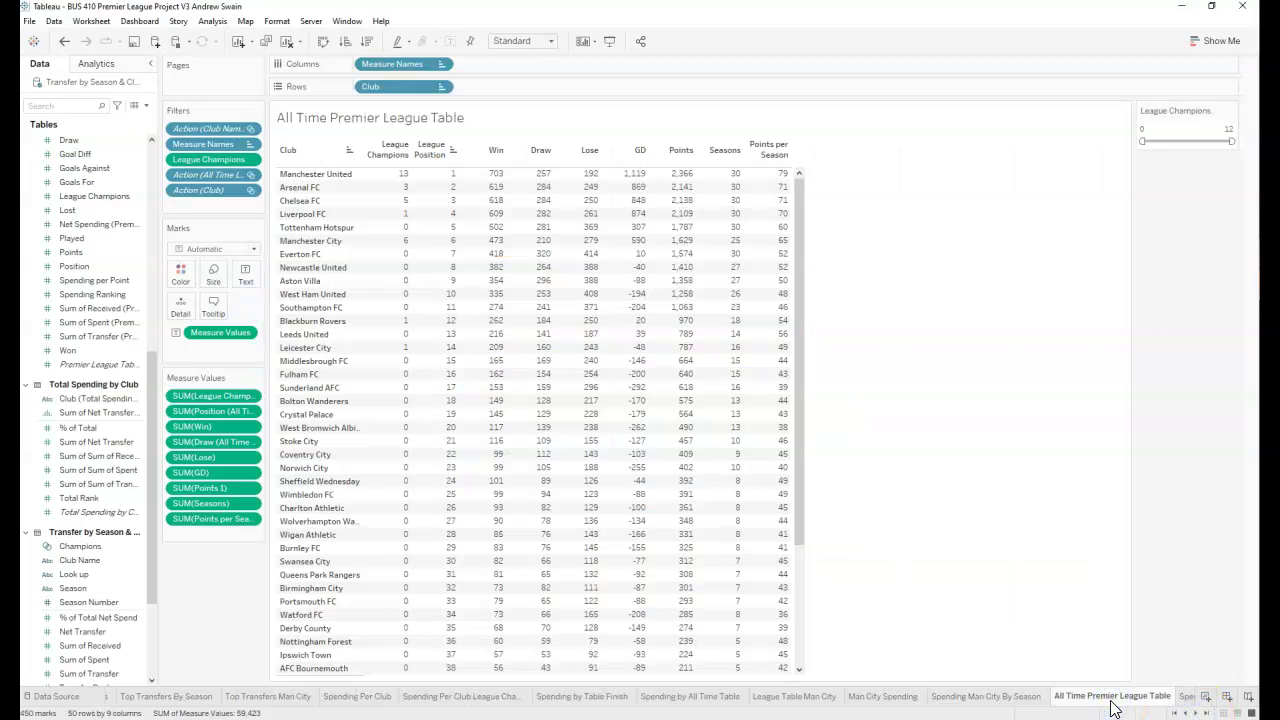
# Step: View the Spending and all Time League Position scatter plot and the Total Transfer Spending by Club bar chart
pyautogui.click(1183, 708)
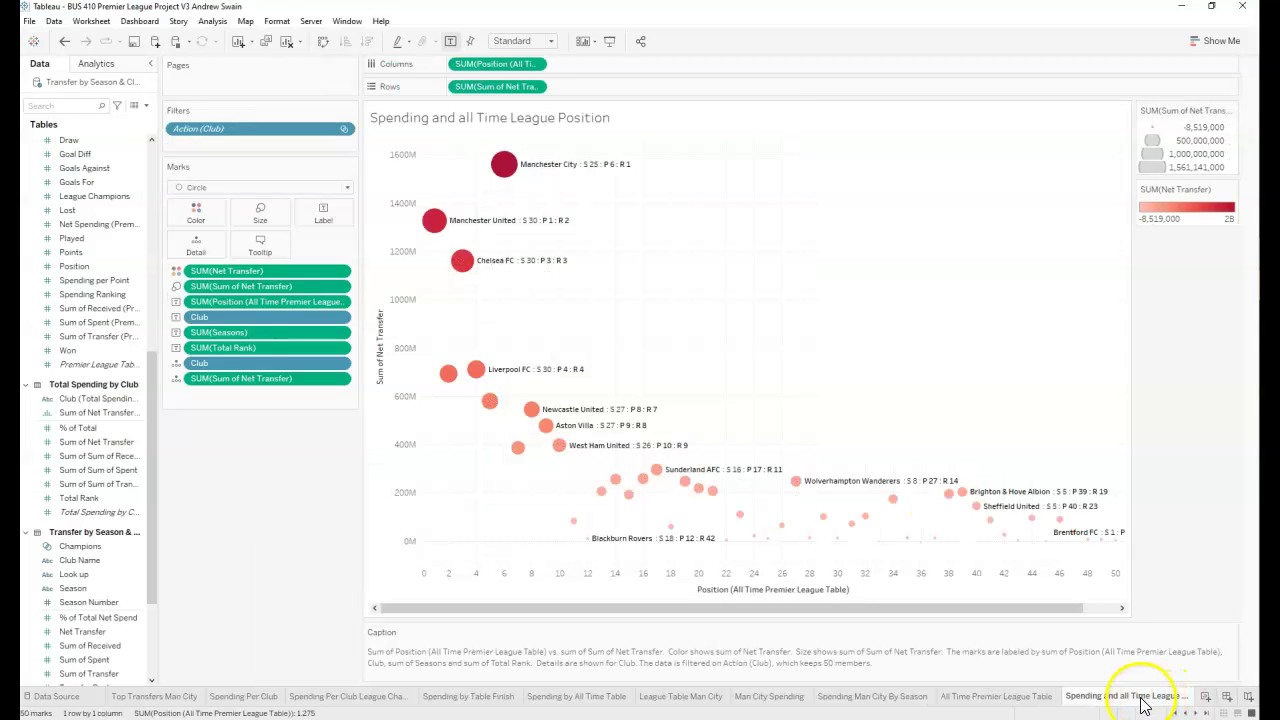
pyautogui.moveTo(1140, 705)
pyautogui.click(1197, 711)
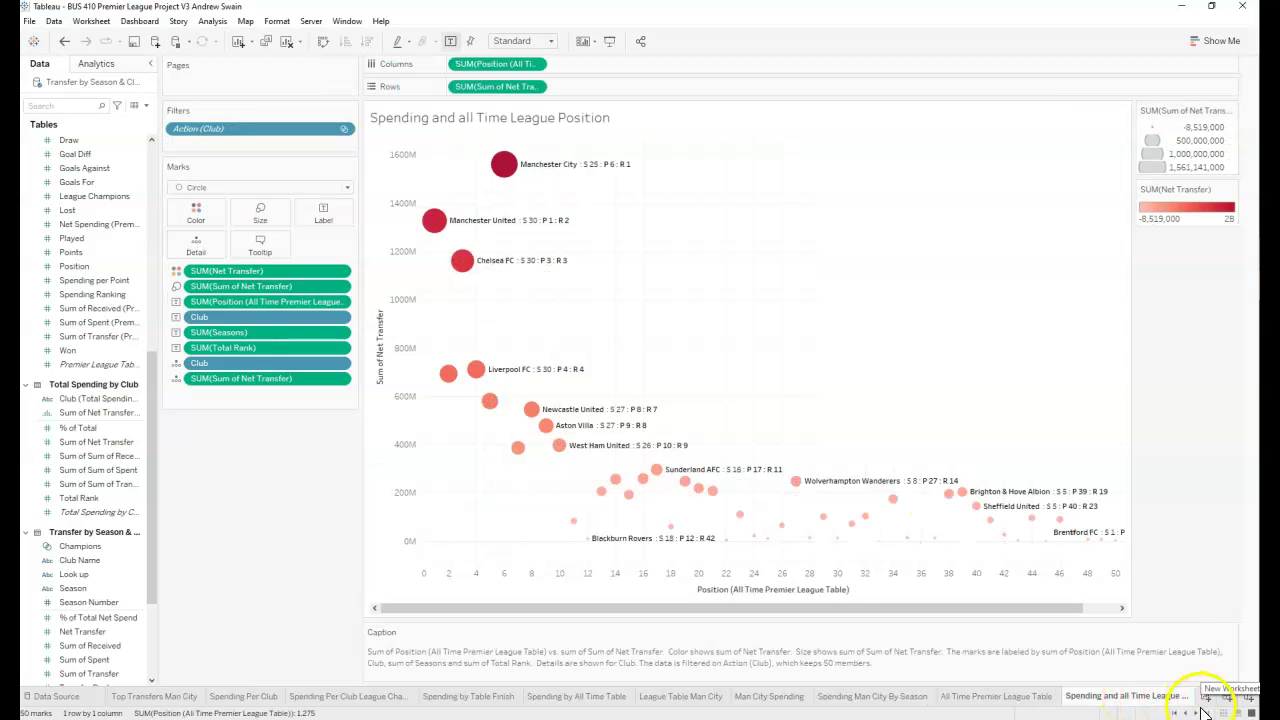
pyautogui.click(1156, 702)
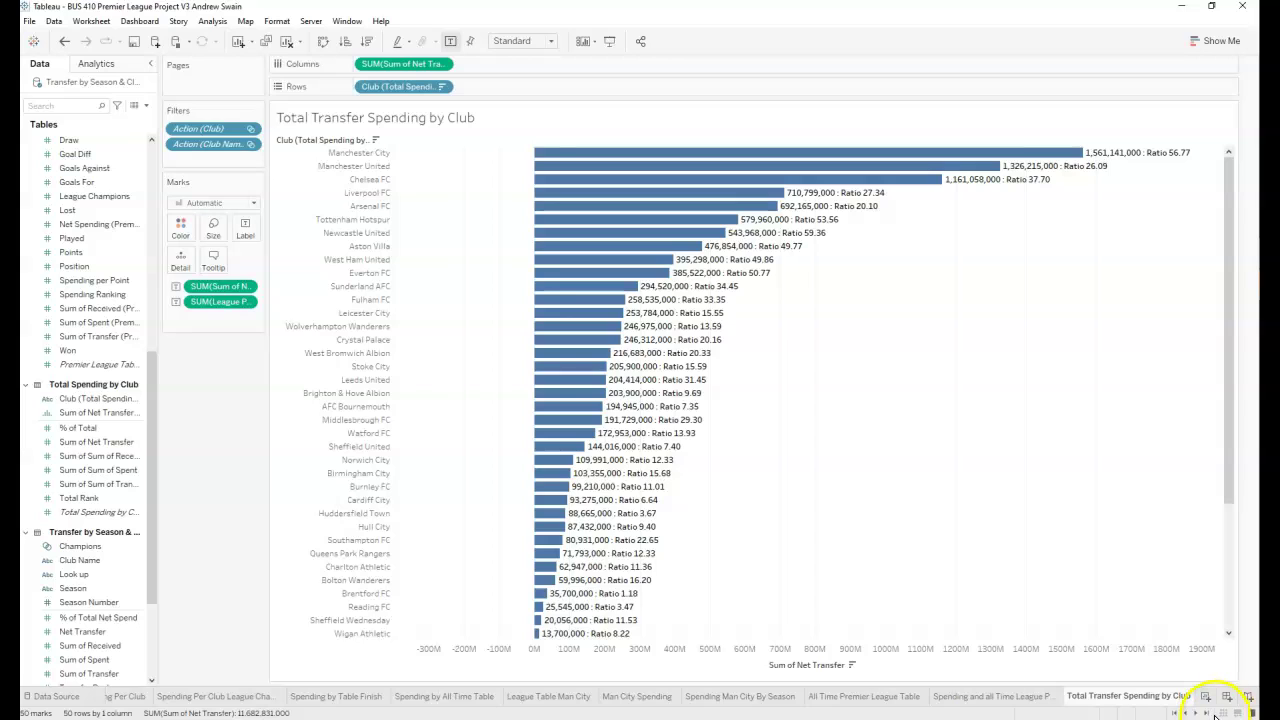
# Step: View the All time Position & Spending Rank worksheet and the Transfer Cost & League Position Ratio 2 worksheet
pyautogui.click(1196, 713)
pyautogui.click(1196, 713)
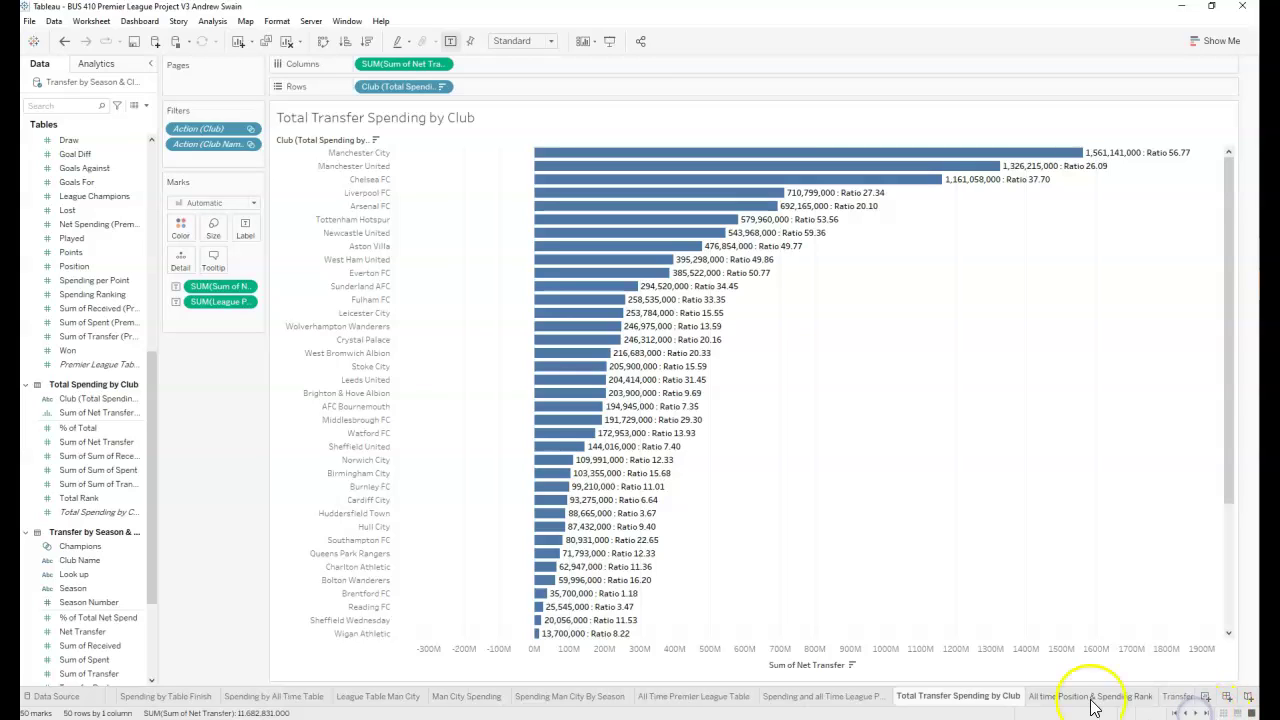
pyautogui.click(1093, 706)
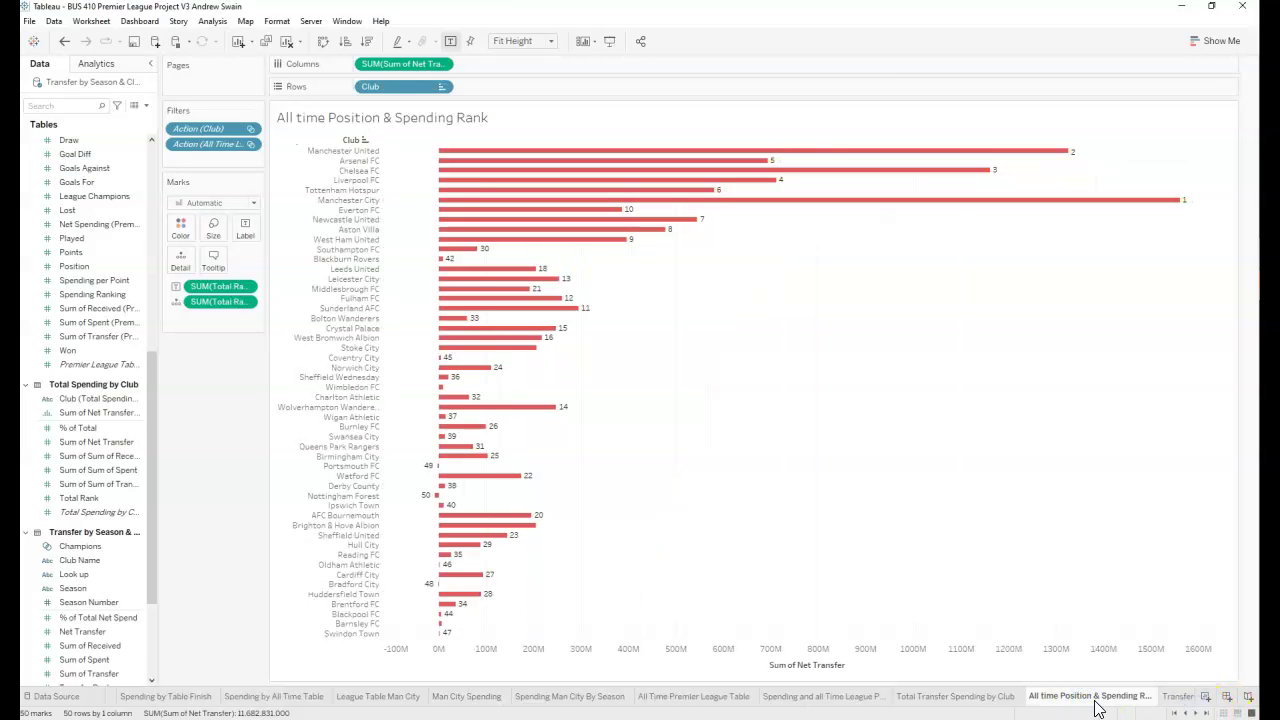
pyautogui.click(1176, 698)
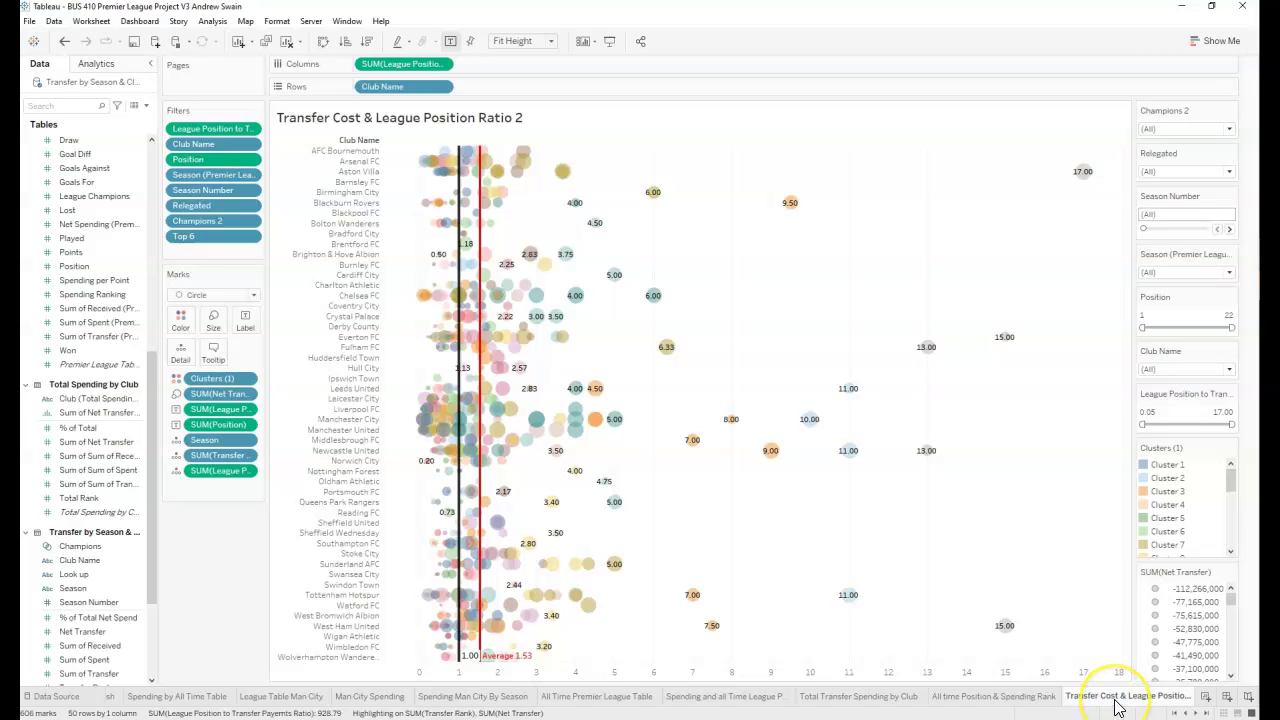
pyautogui.moveTo(1118, 707)
# Step: Examine the Transfer Cost & League Position Ratio 2 chart again and view the Top Spending Team and League Position worksheet
pyautogui.click(1196, 713)
pyautogui.click(1196, 713)
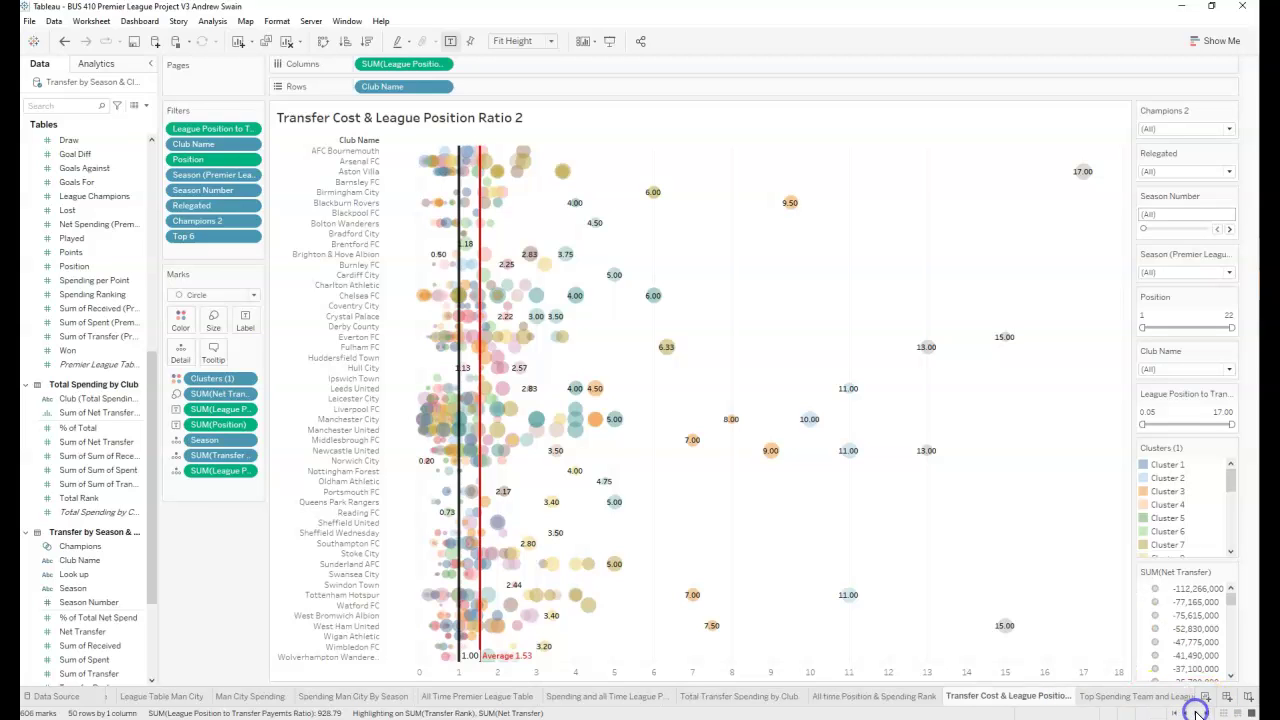
pyautogui.click(1120, 697)
pyautogui.click(1022, 698)
pyautogui.click(825, 558)
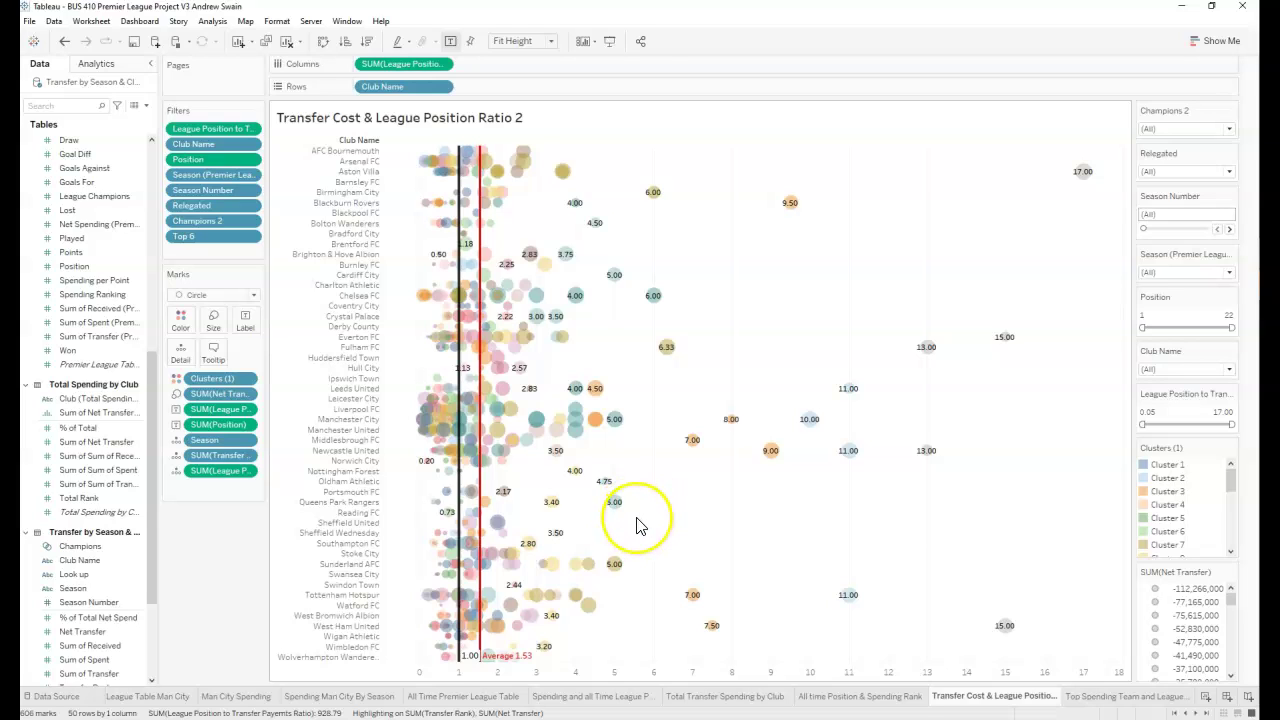
pyautogui.click(1108, 697)
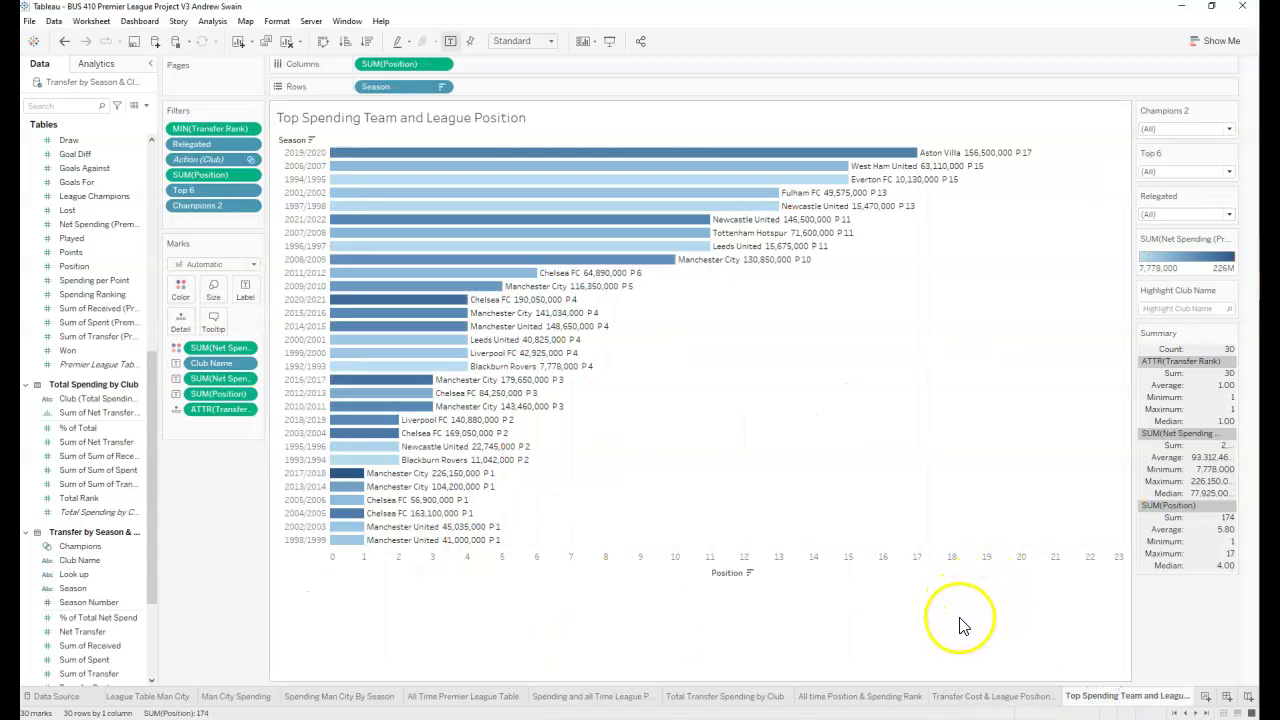
# Step: View the Top 50 Transfers worksheet and the Clubs worksheet
pyautogui.click(1196, 712)
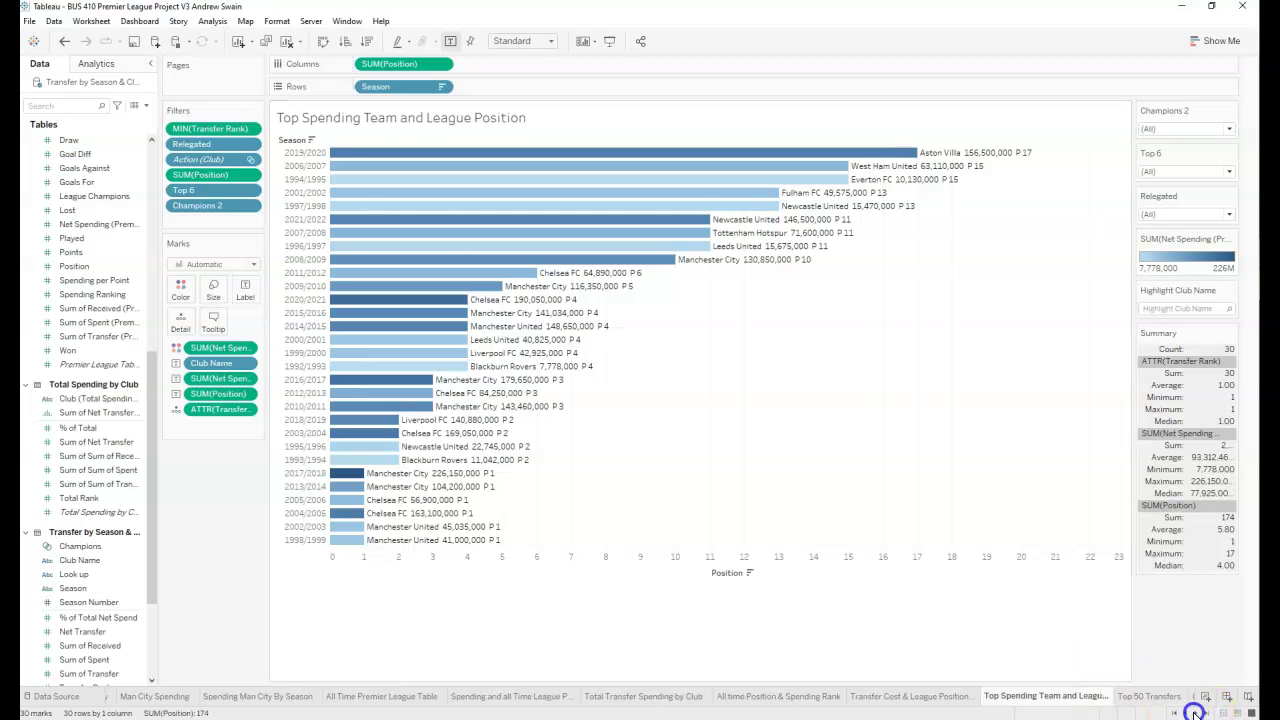
pyautogui.click(1147, 698)
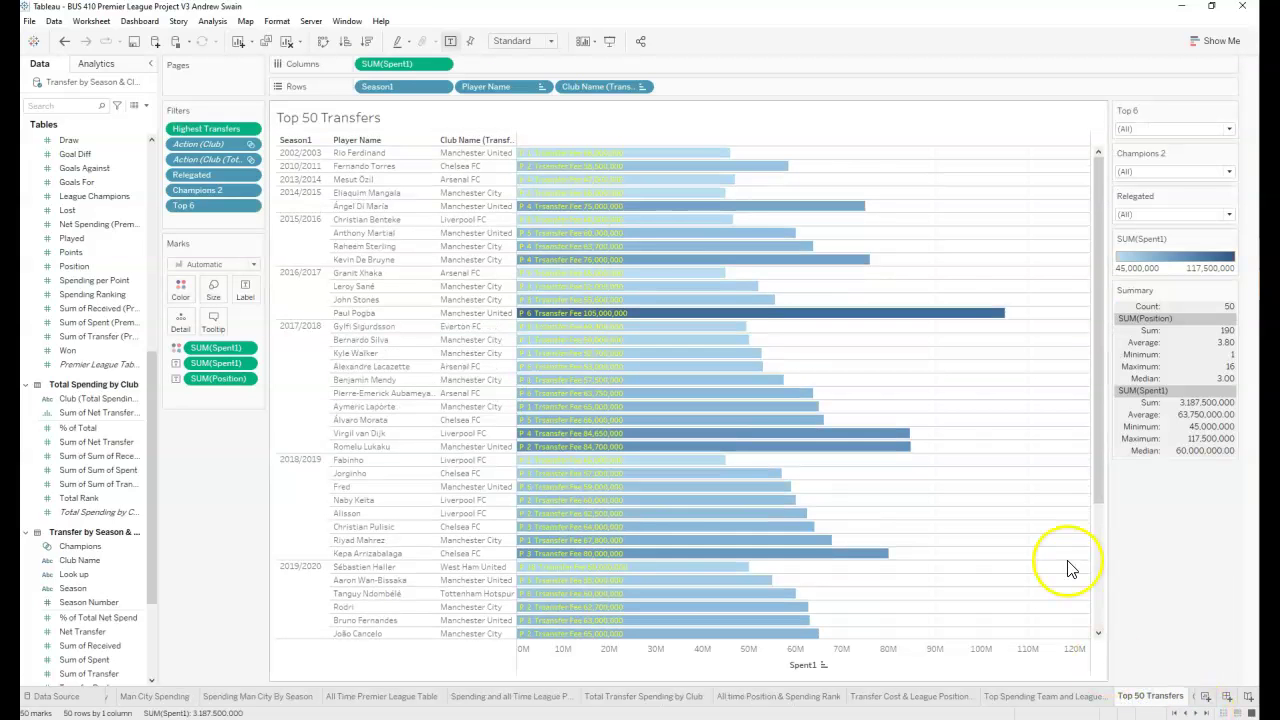
pyautogui.click(1197, 712)
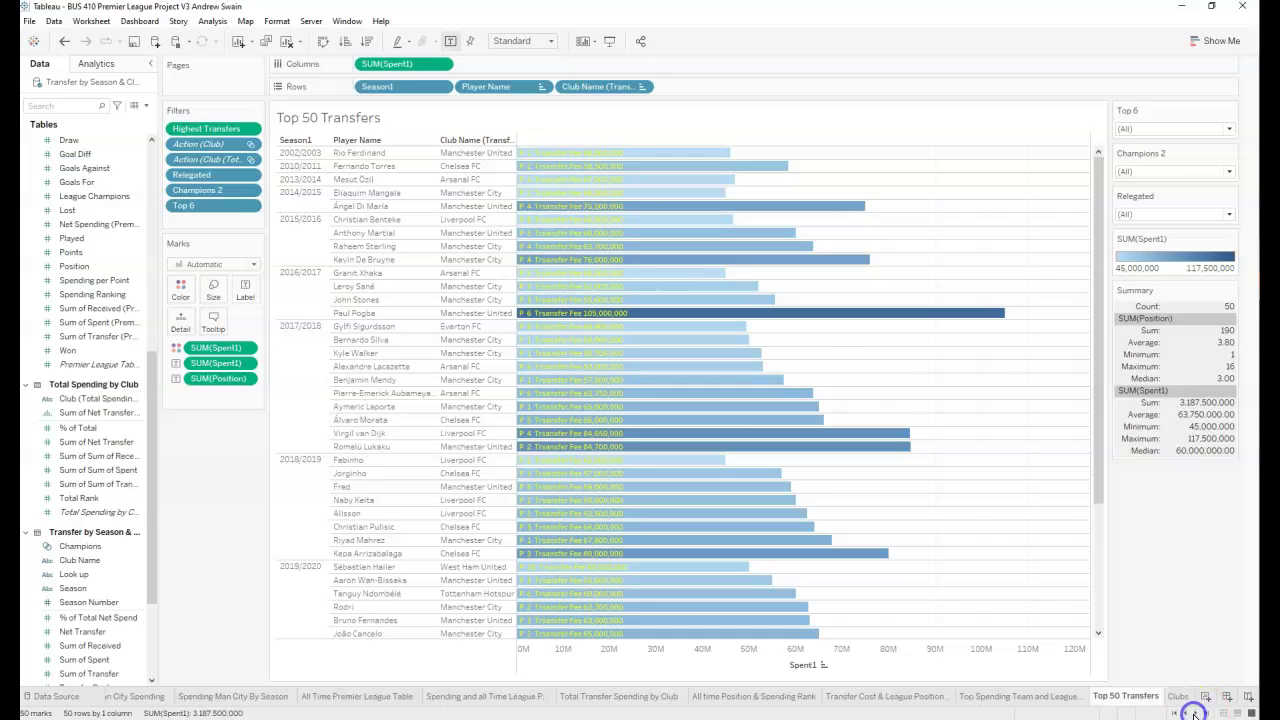
pyautogui.click(1177, 697)
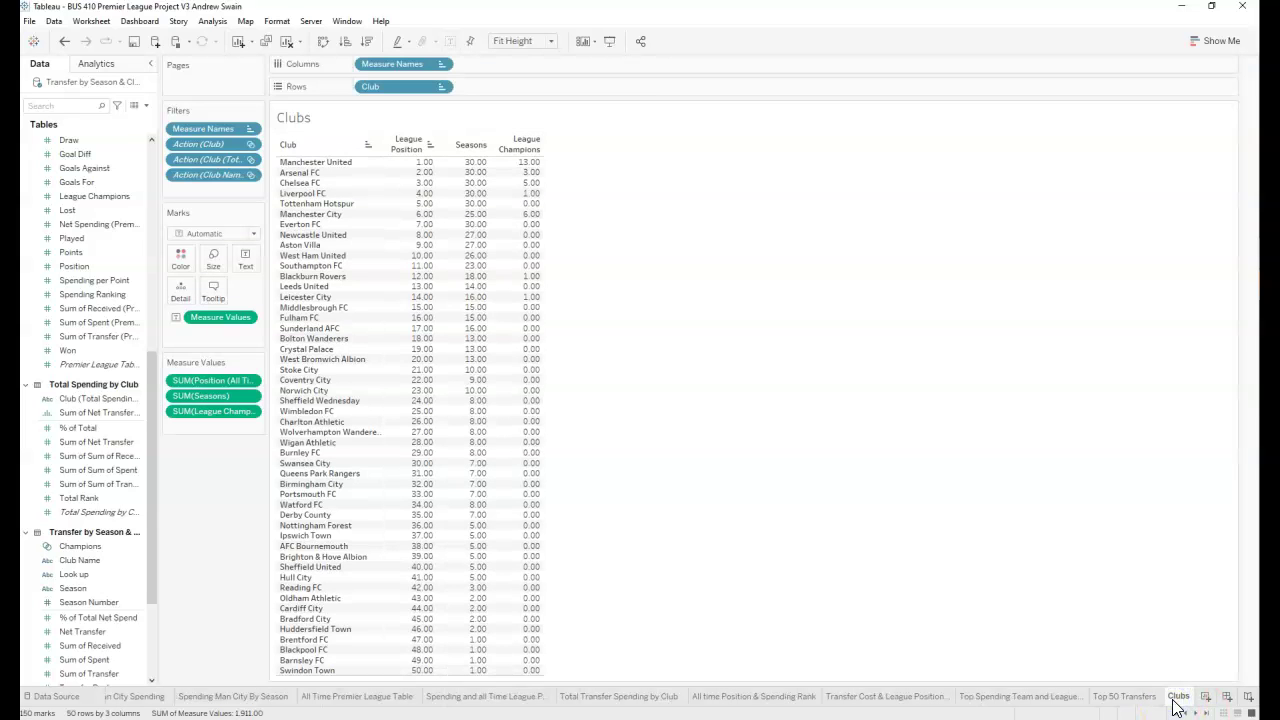
pyautogui.click(1209, 713)
pyautogui.moveTo(538, 635)
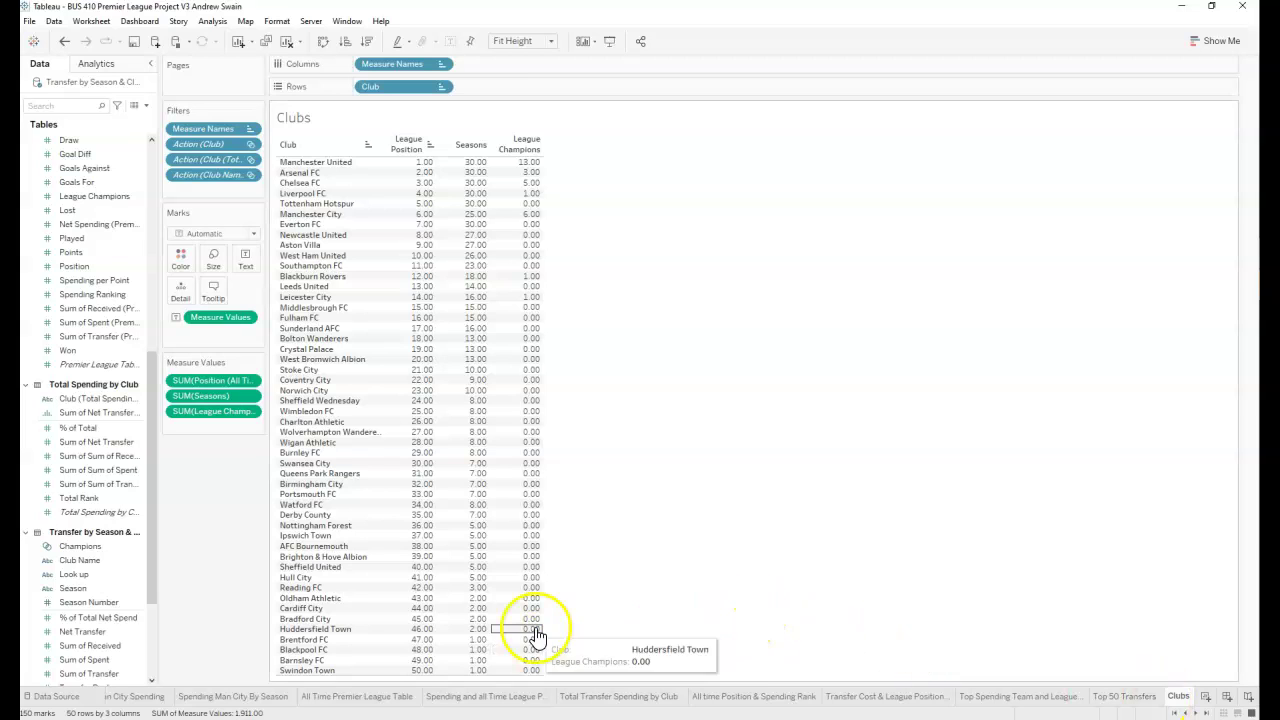
# Step: Open the All Time League Table & Spending dashboard and examine its available sheets and league table
pyautogui.click(1176, 713)
pyautogui.click(172, 698)
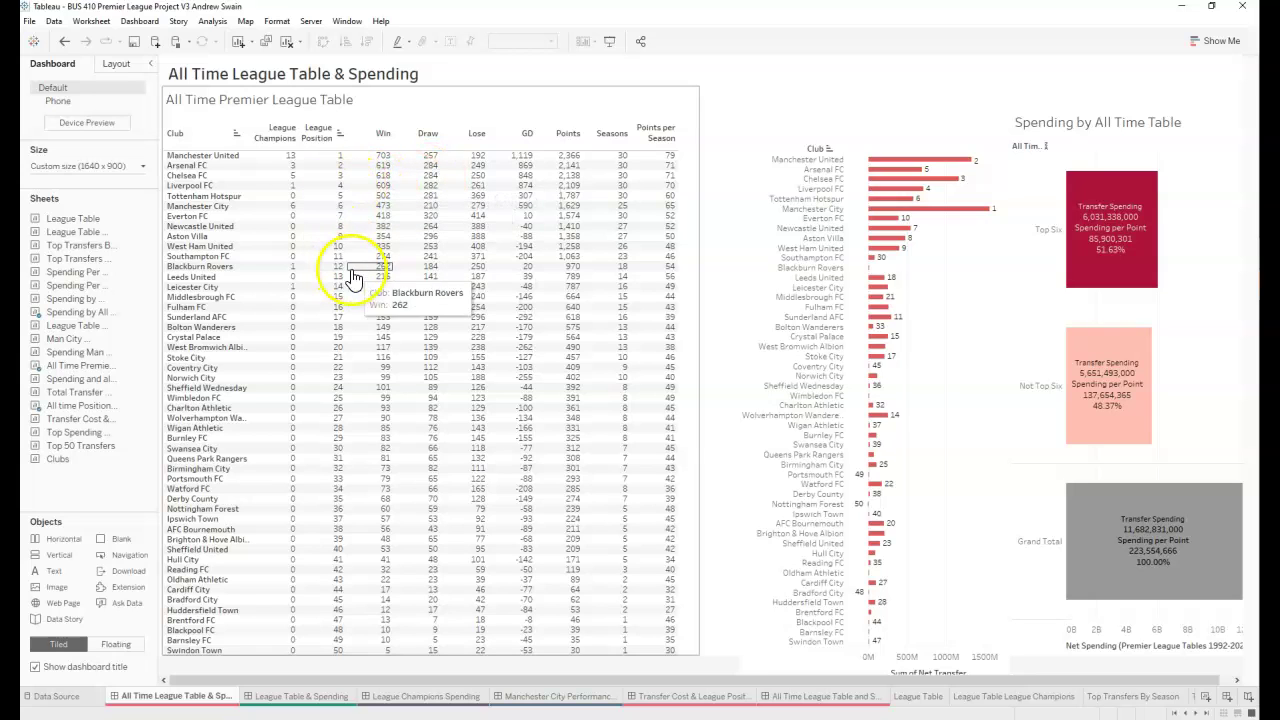
pyautogui.moveTo(75, 365)
pyautogui.moveTo(60, 224)
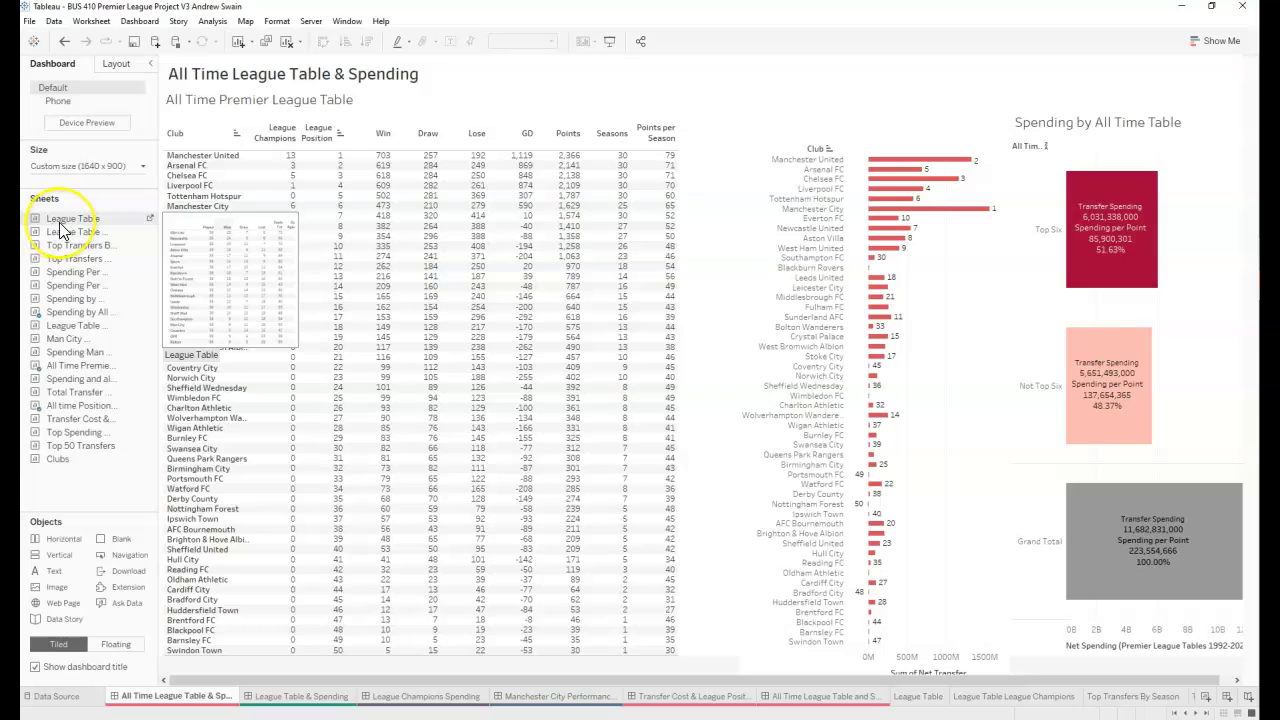
pyautogui.click(410, 247)
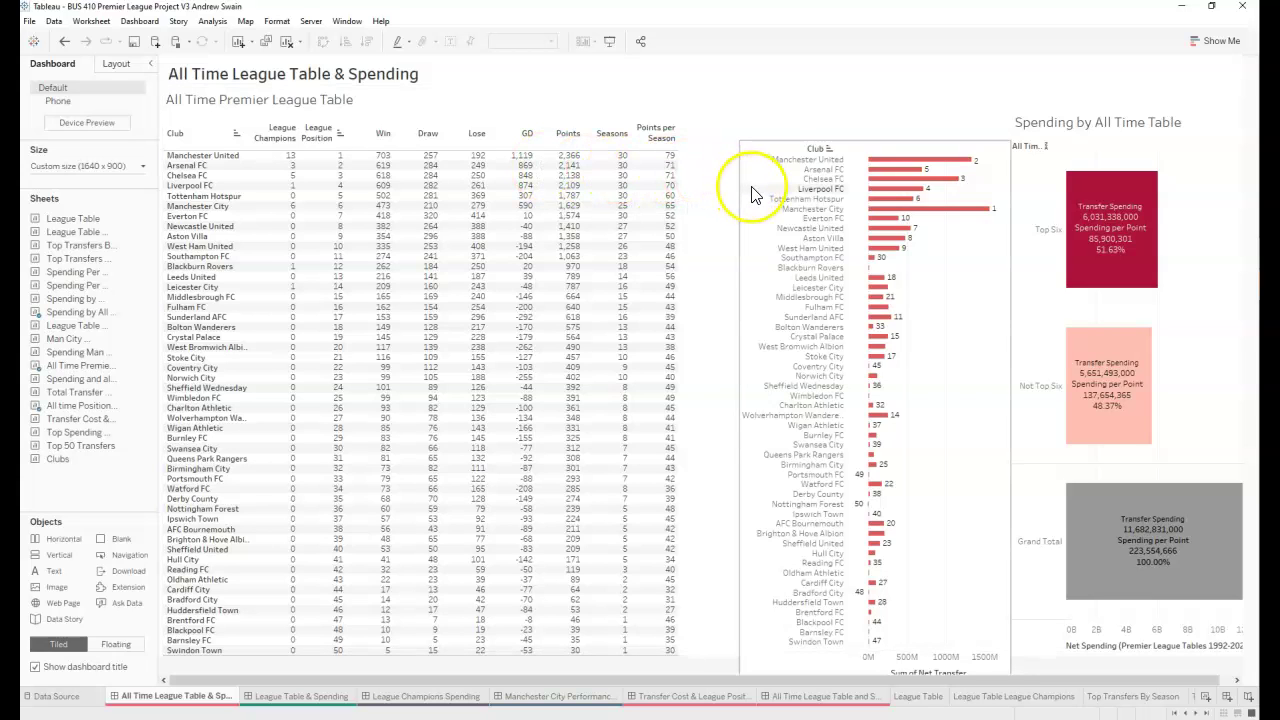
# Step: Filter the dashboard to Manchester United from the spending rank bar chart and clear the selection
pyautogui.click(889, 165)
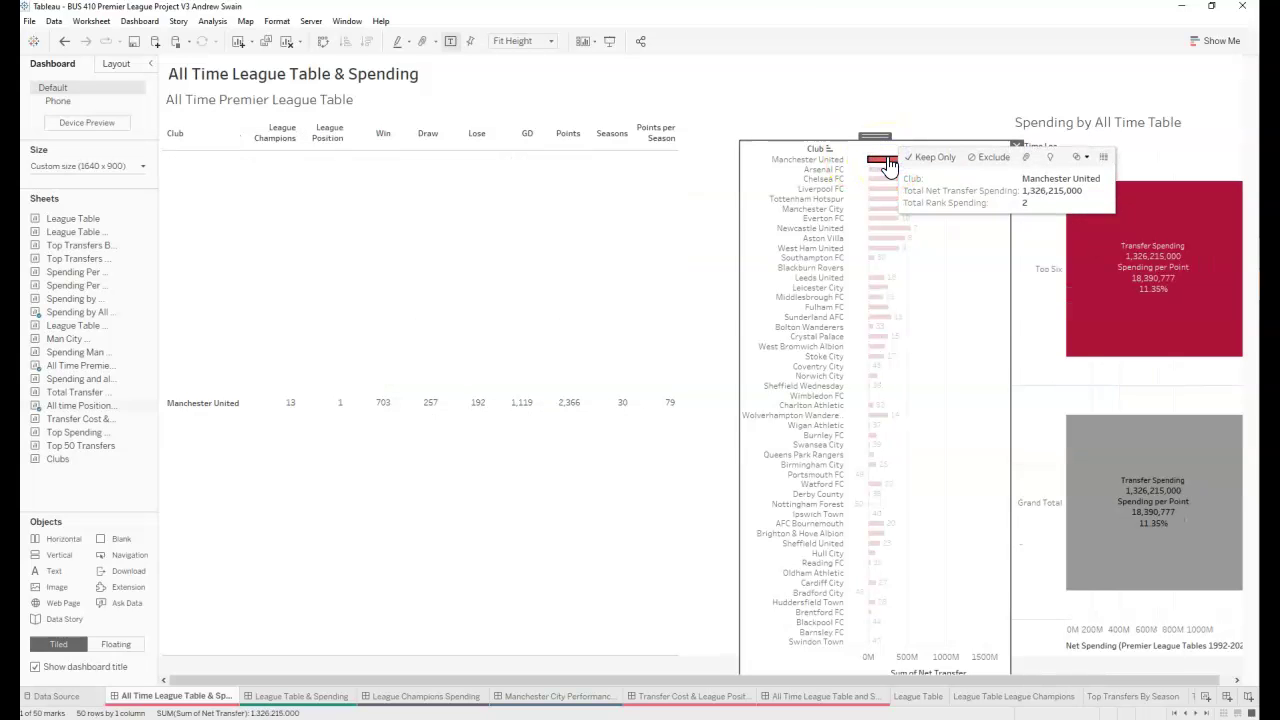
pyautogui.click(866, 137)
pyautogui.rightClick(868, 148)
pyautogui.click(845, 149)
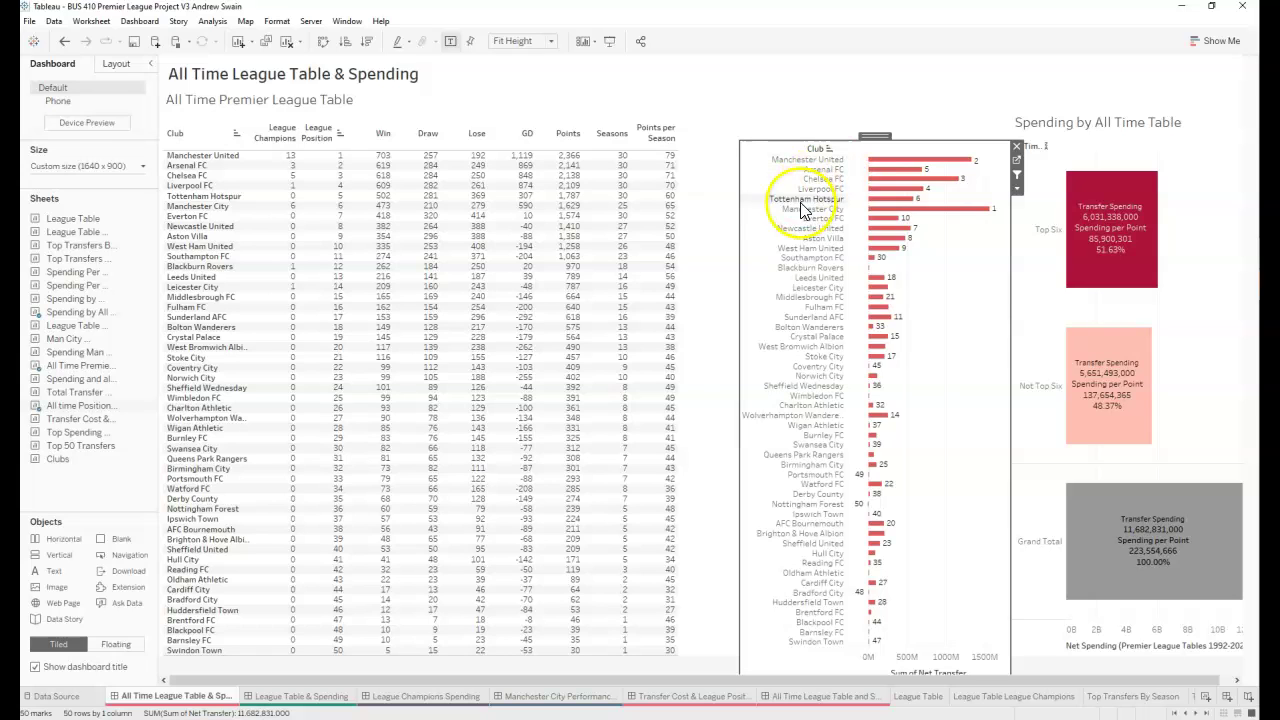
# Step: Filter the dashboard to the Top Six clubs from the Spending by All Time Table chart and clear the selection
pyautogui.click(1102, 210)
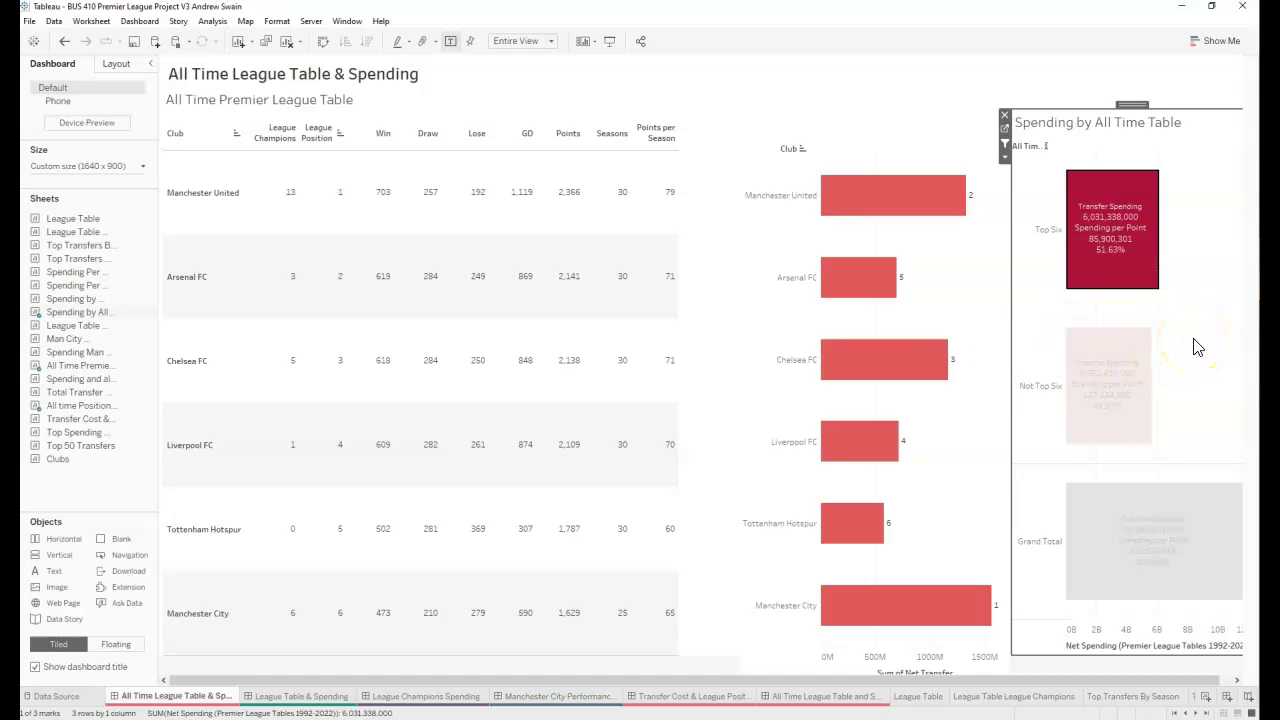
pyautogui.click(846, 186)
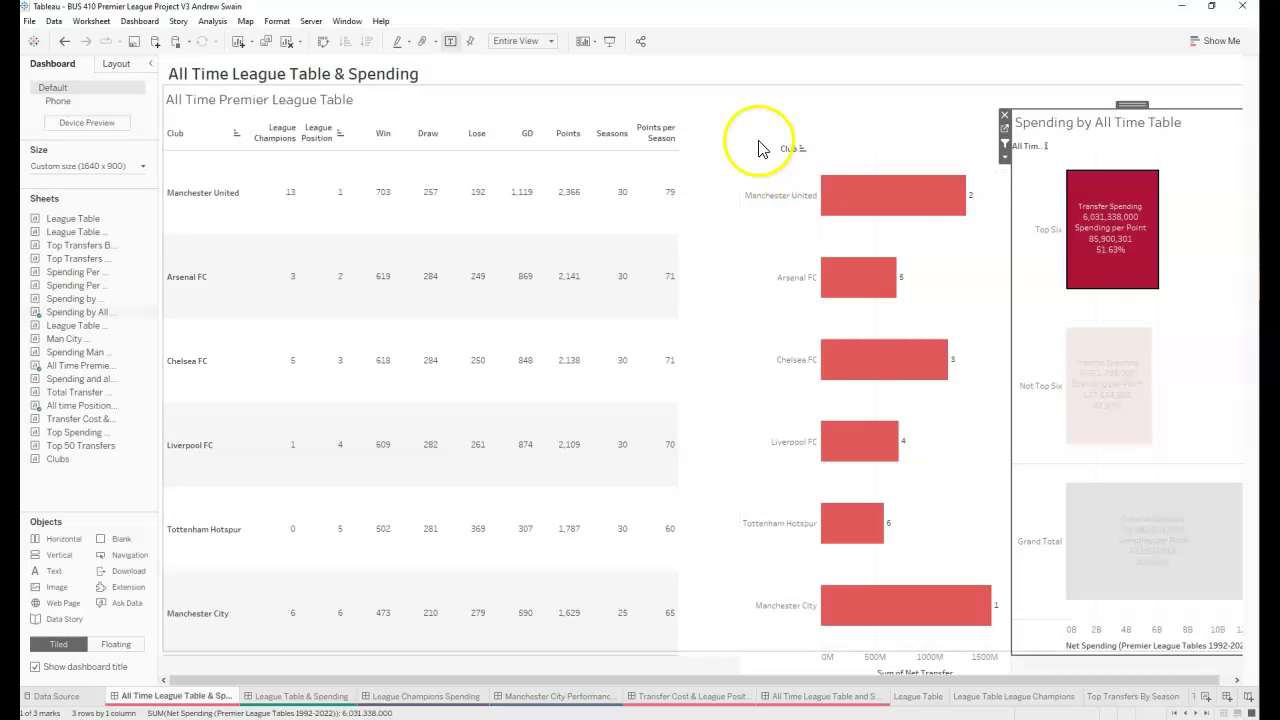
pyautogui.click(1105, 155)
pyautogui.rightClick(1214, 132)
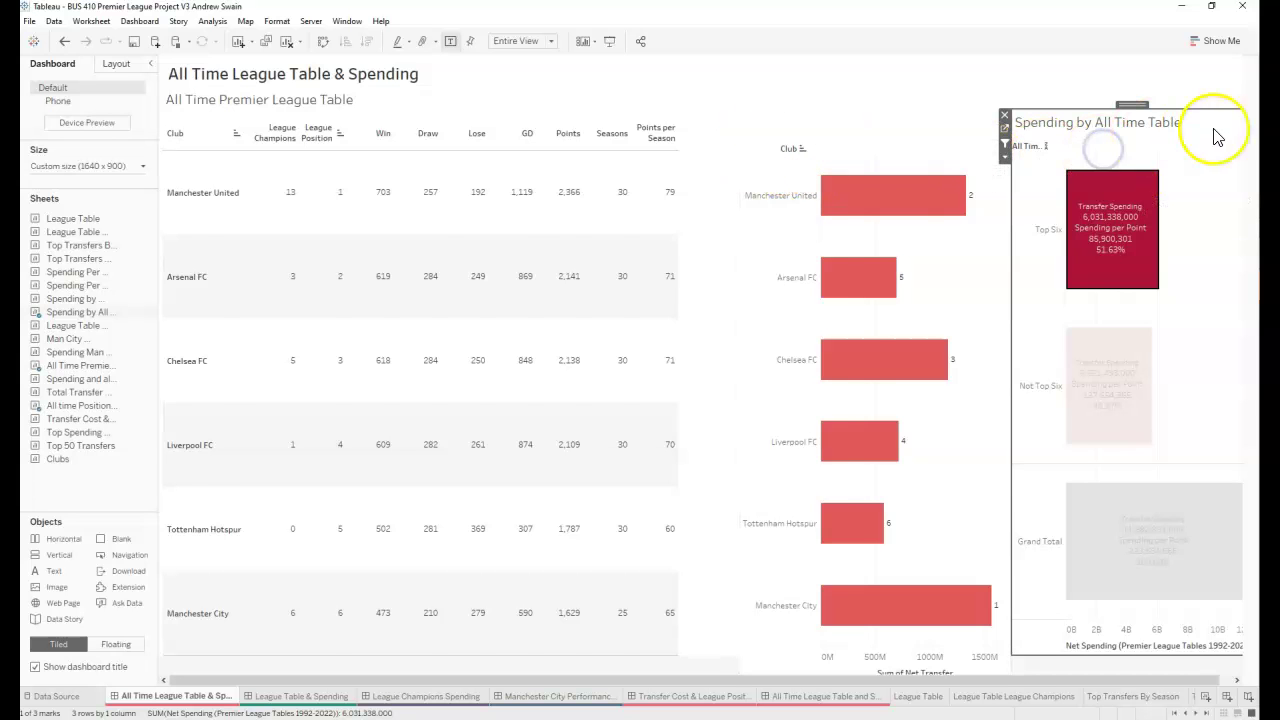
pyautogui.click(1073, 157)
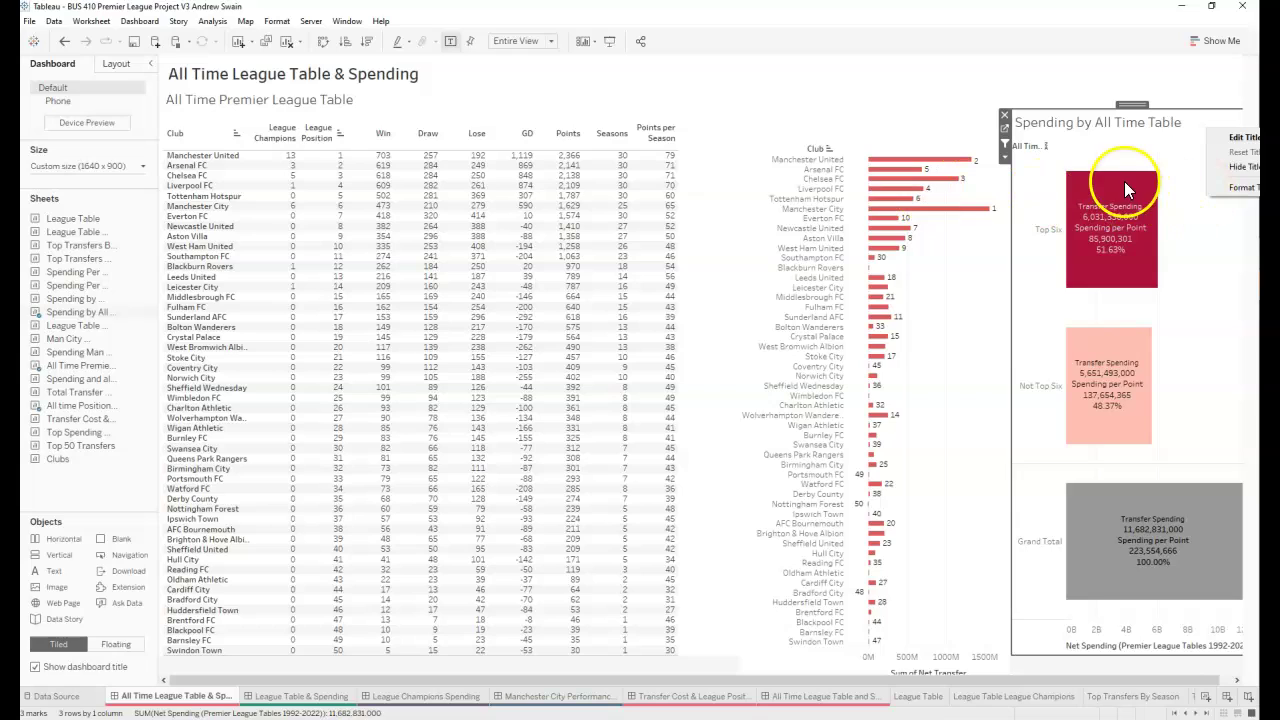
# Step: Review the Use as Filter setting and the available filters of the Spending by All Time Table chart
pyautogui.click(1006, 148)
pyautogui.click(1005, 156)
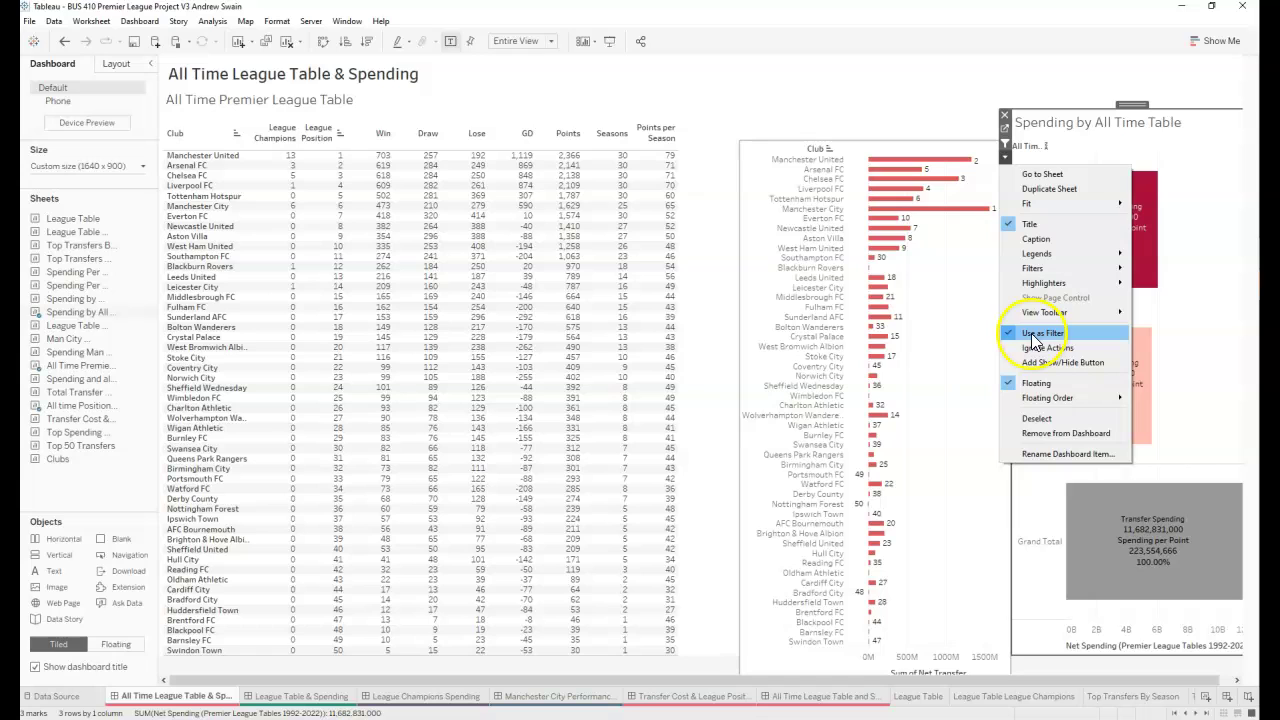
pyautogui.moveTo(1035, 272)
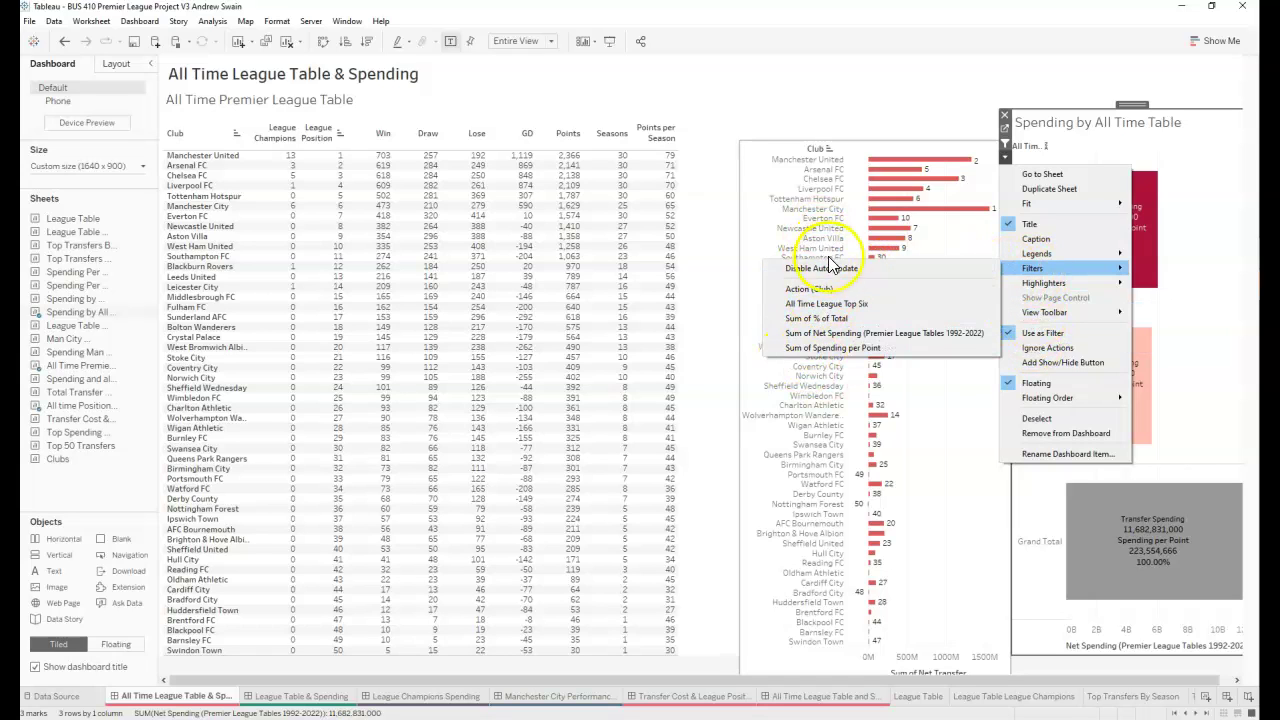
pyautogui.click(916, 119)
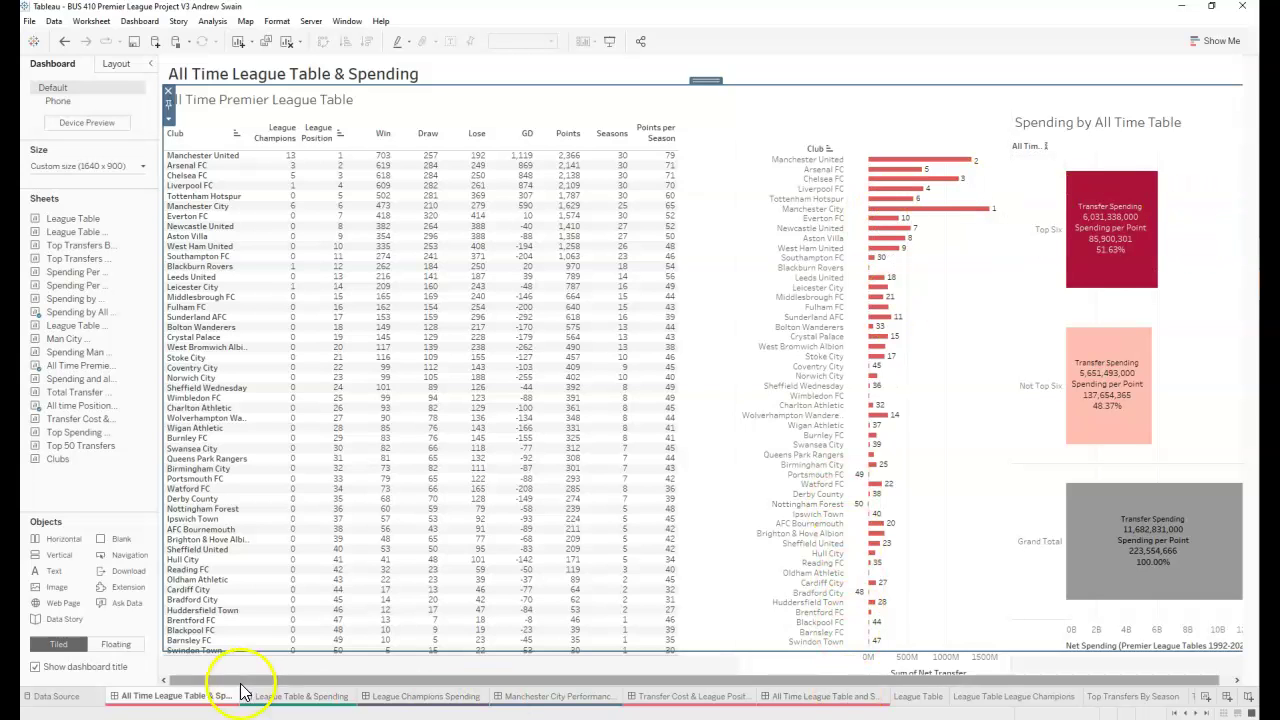
# Step: Open the League Table & Spending dashboard, advance its season filter to 2003/2004 and examine the Spending by Table Finish chart
pyautogui.click(276, 698)
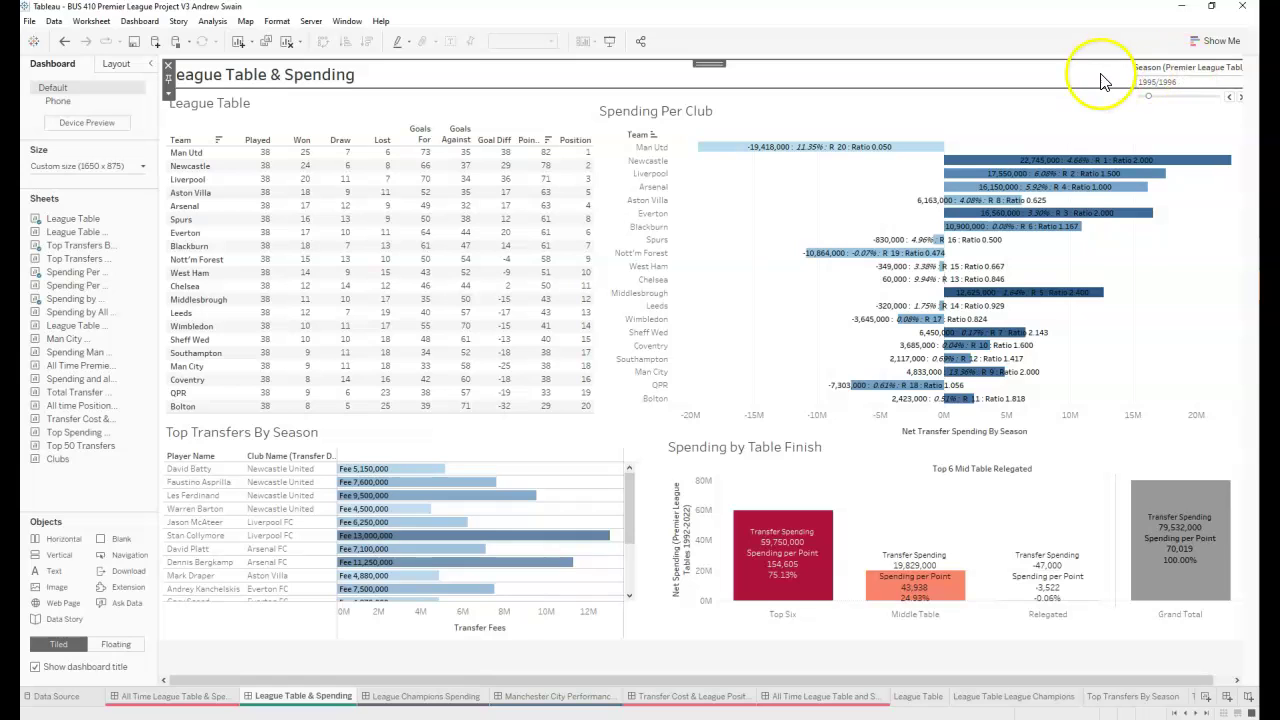
pyautogui.click(1232, 104)
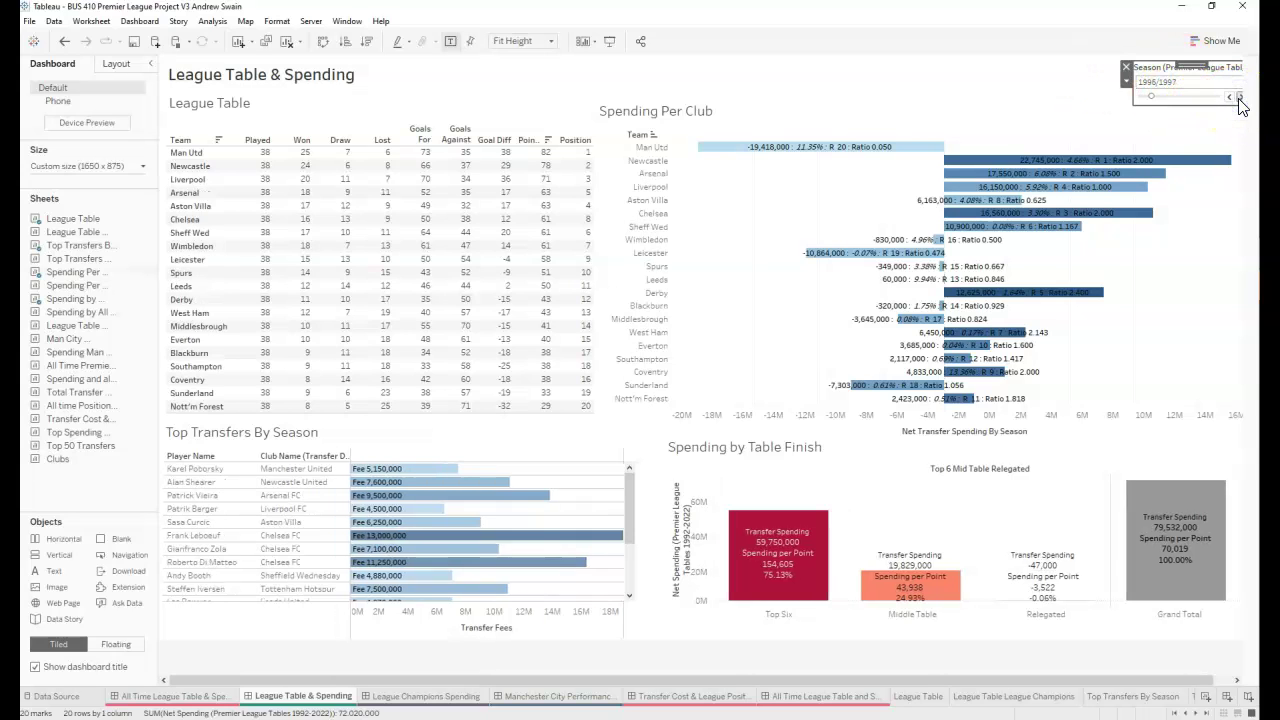
pyautogui.click(1239, 100)
pyautogui.click(1239, 100)
pyautogui.click(1239, 100)
pyautogui.click(1239, 100)
pyautogui.click(1239, 100)
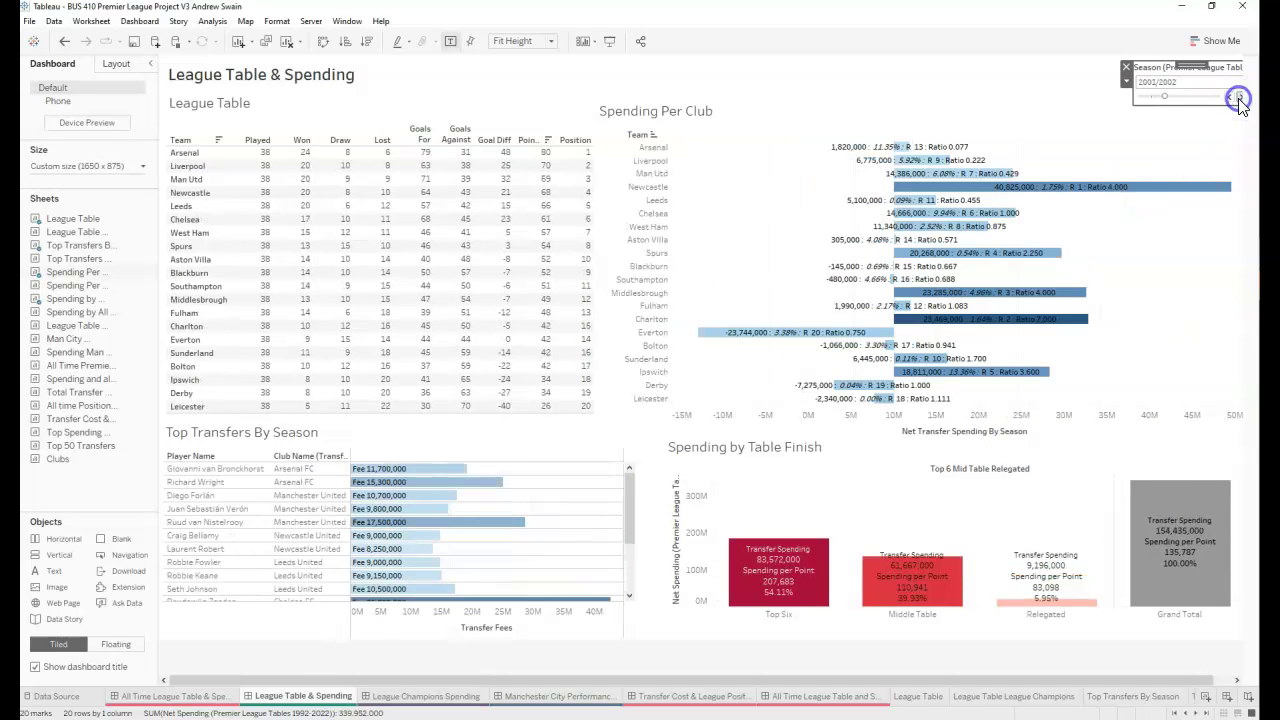
pyautogui.click(1239, 100)
pyautogui.click(1239, 100)
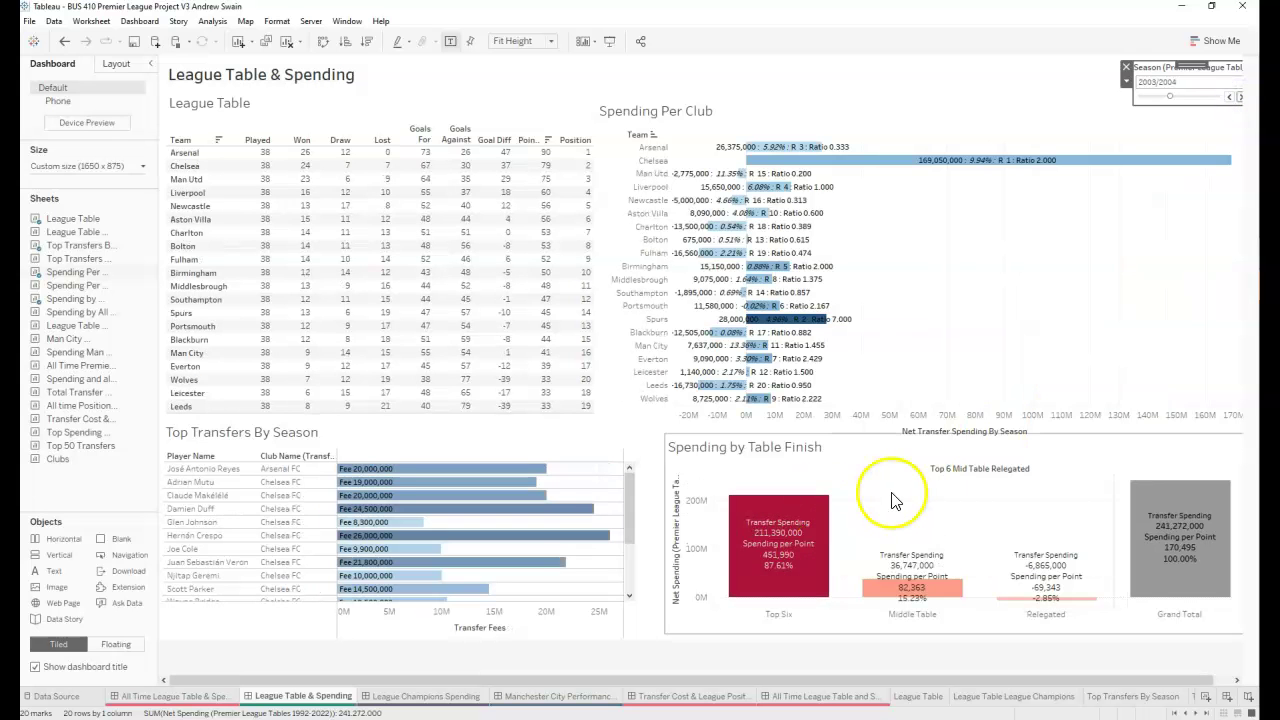
pyautogui.moveTo(805, 560)
pyautogui.moveTo(910, 595)
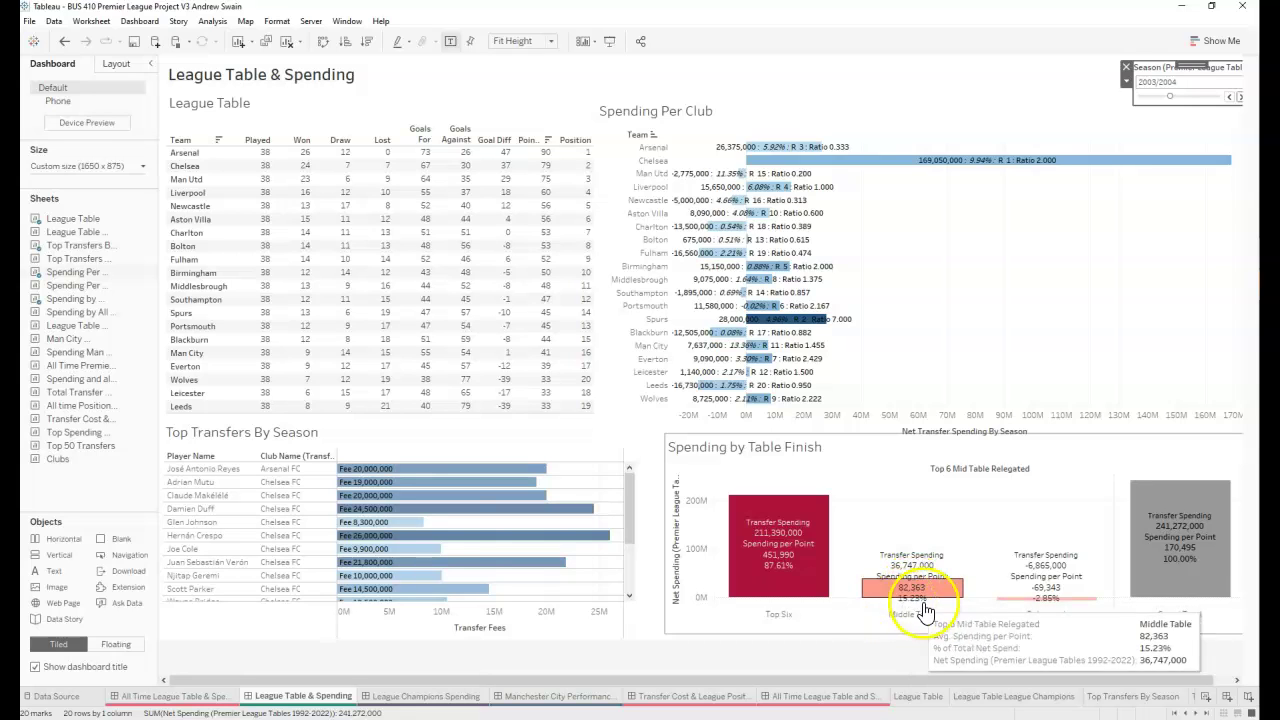
pyautogui.moveTo(1040, 612)
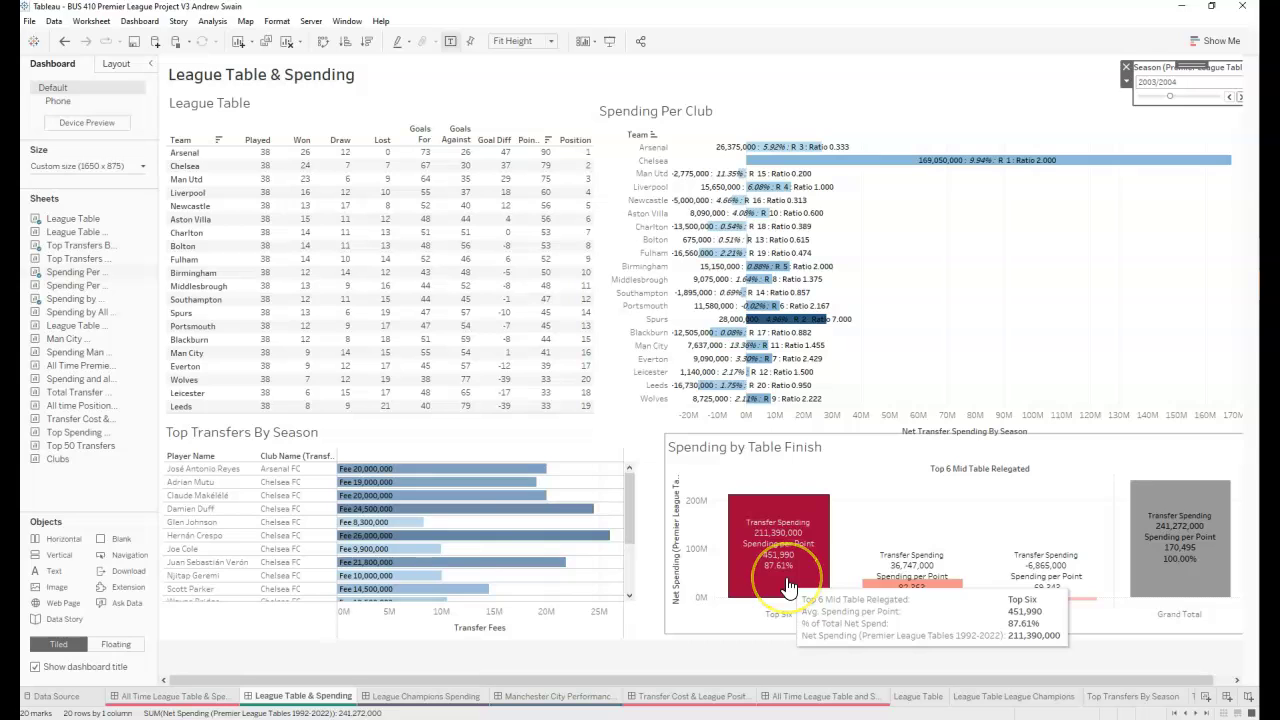
# Step: Advance the dashboard's season filter through the seasons to 2021/2022
pyautogui.click(1240, 97)
pyautogui.click(1240, 97)
pyautogui.click(1240, 97)
pyautogui.click(1240, 97)
pyautogui.click(1240, 97)
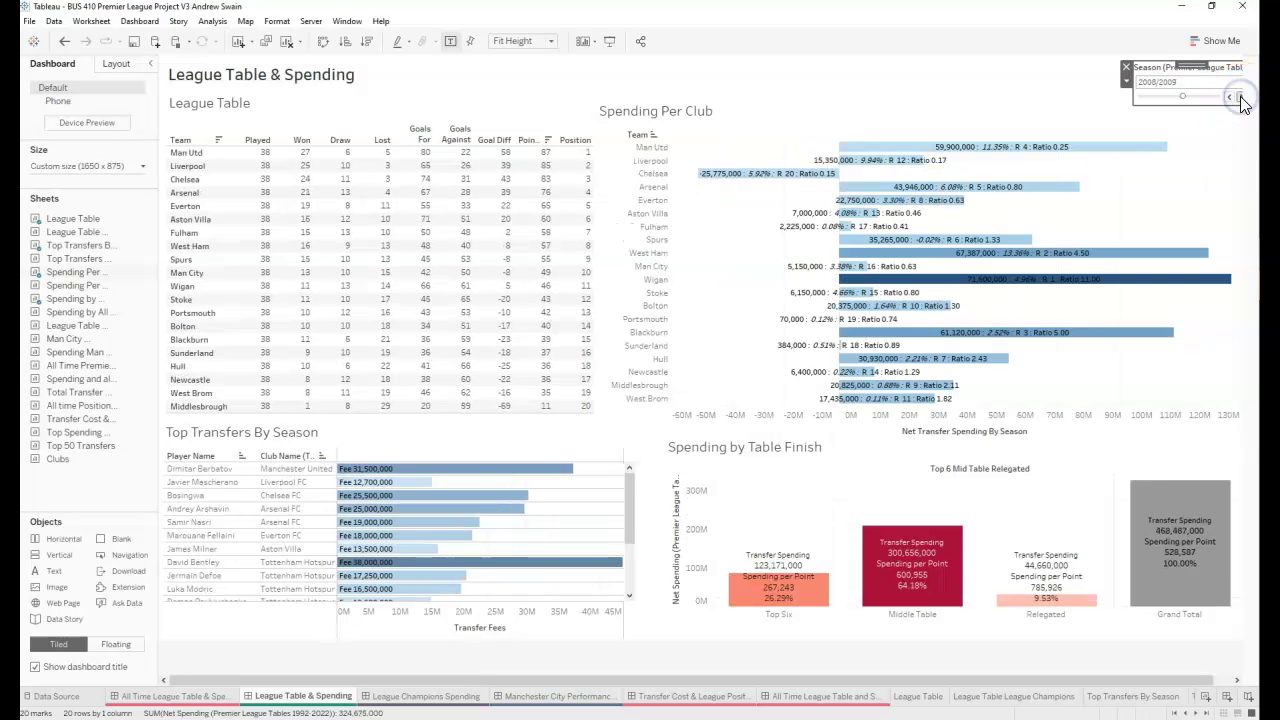
pyautogui.click(1240, 97)
pyautogui.click(1240, 97)
pyautogui.click(1240, 97)
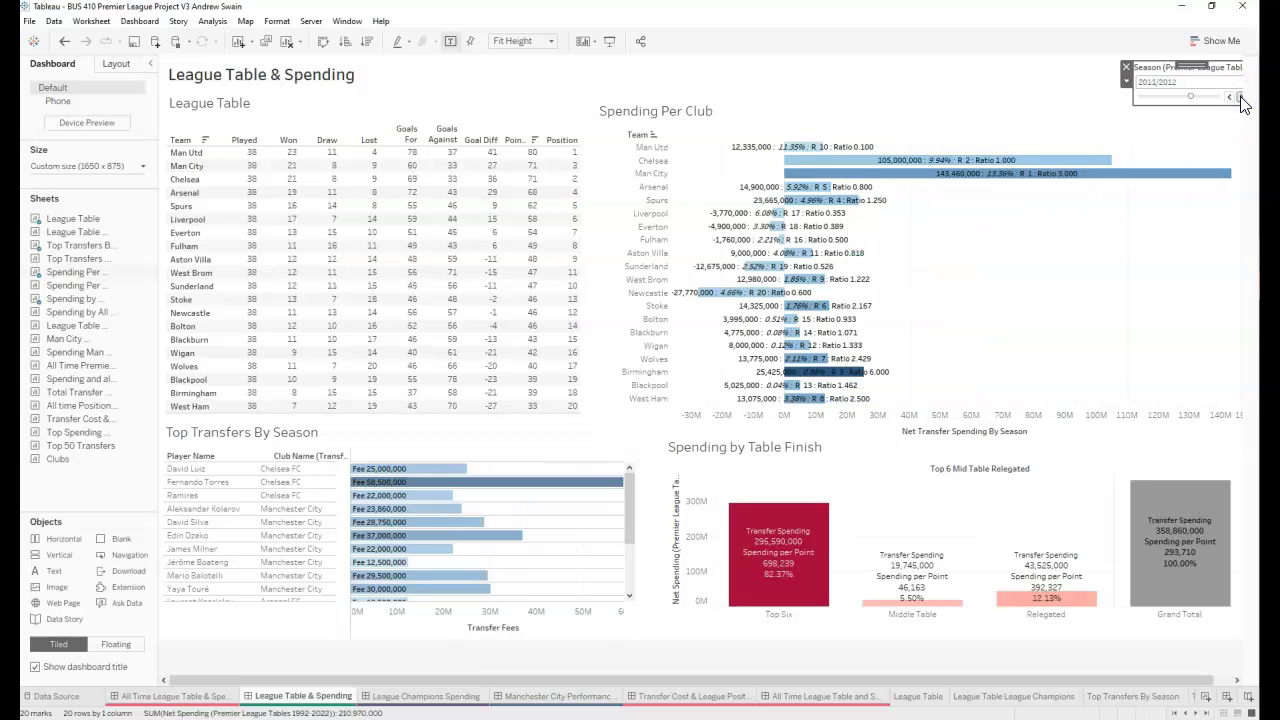
pyautogui.click(1240, 97)
pyautogui.click(1240, 97)
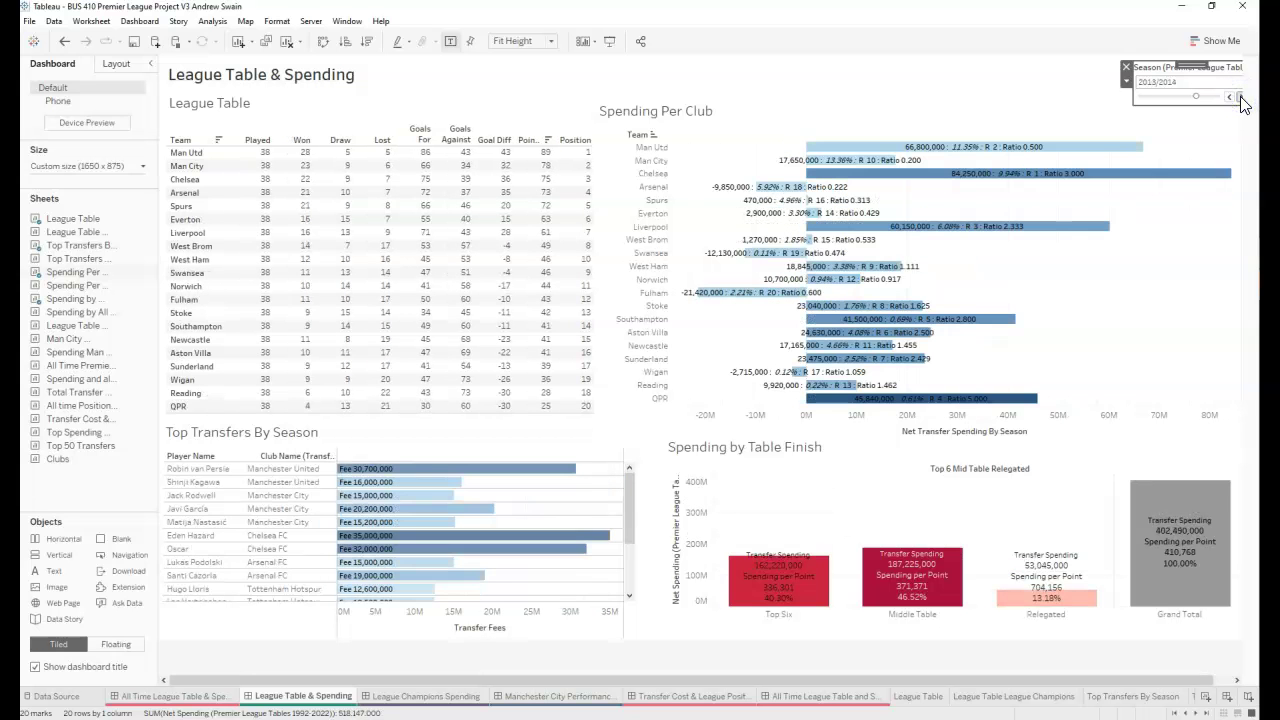
pyautogui.click(1240, 97)
pyautogui.click(1240, 97)
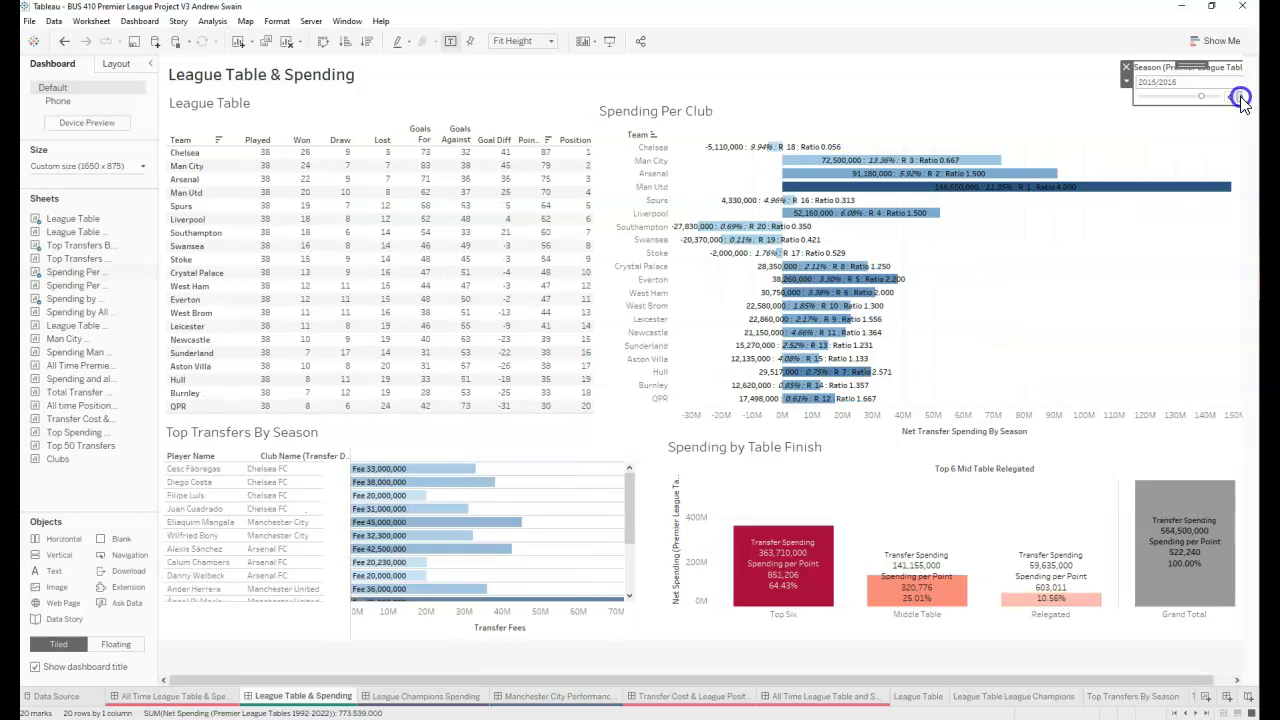
pyautogui.click(1240, 97)
pyautogui.click(1240, 97)
pyautogui.click(1240, 97)
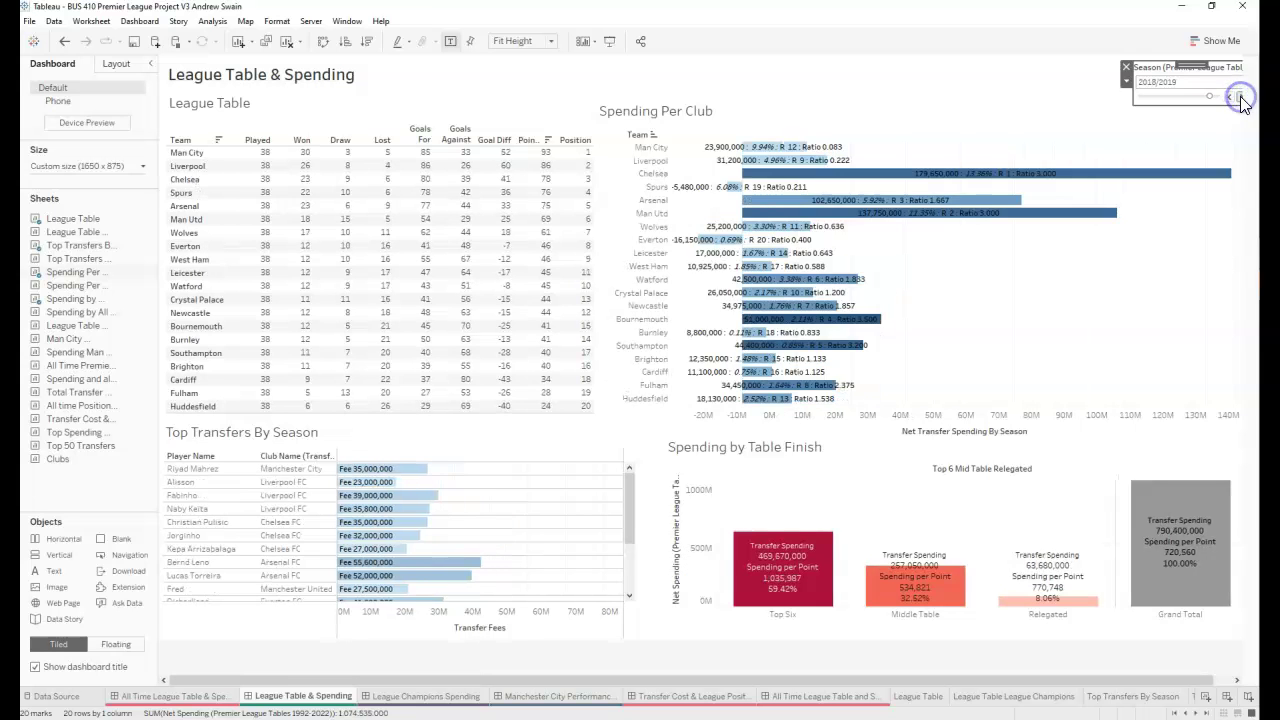
pyautogui.click(1240, 97)
pyautogui.click(1240, 97)
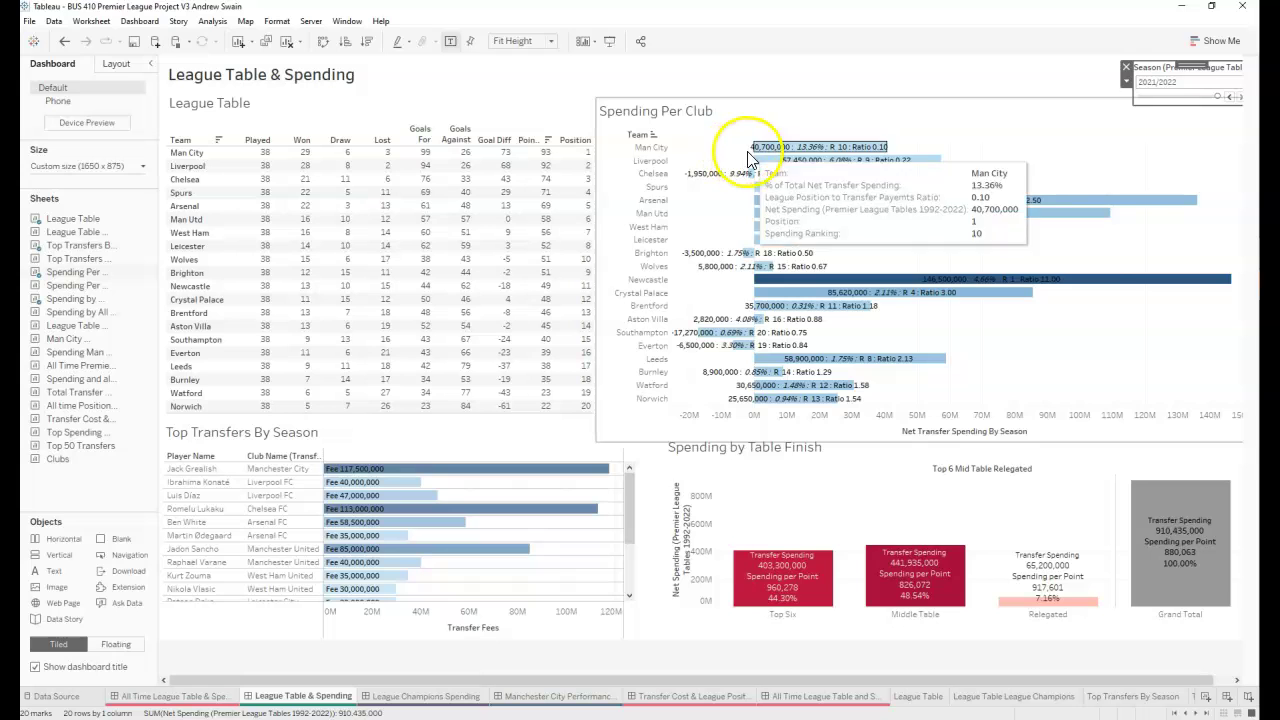
# Step: Examine the spending details of Man City and Newcastle for 2021/2022 in the Spending Per Club chart
pyautogui.moveTo(803, 287)
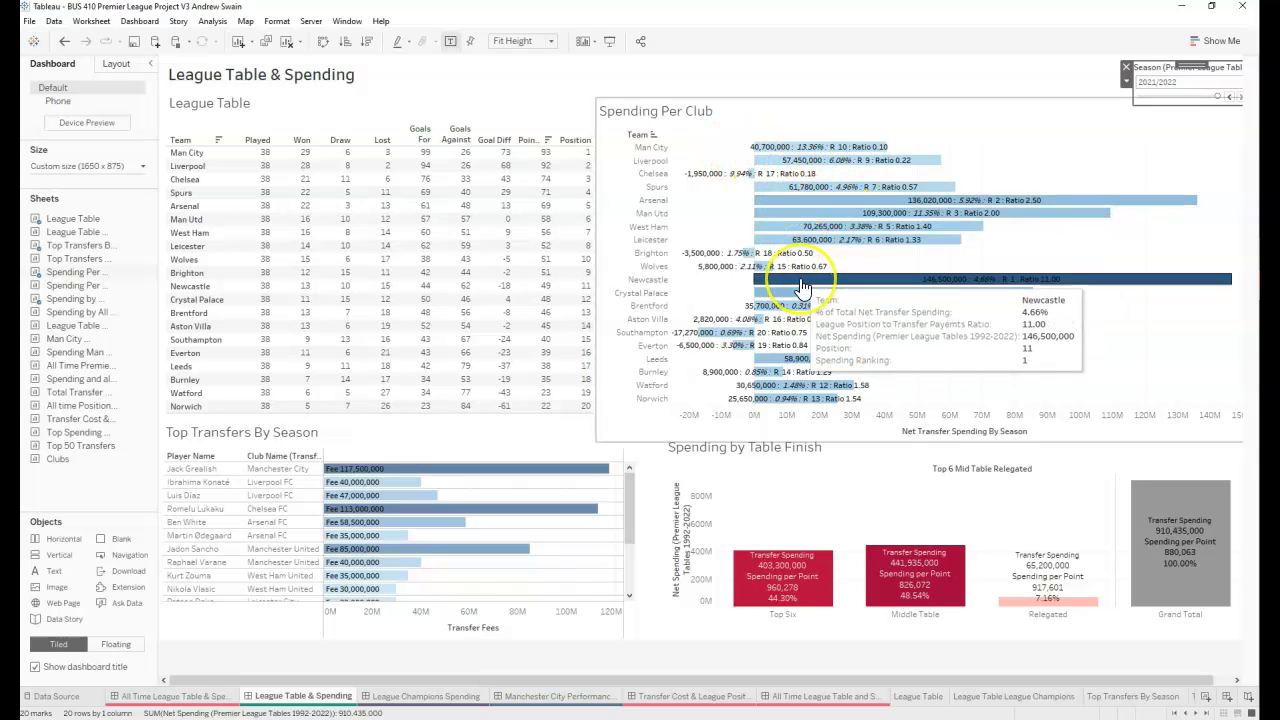
pyautogui.moveTo(805, 155)
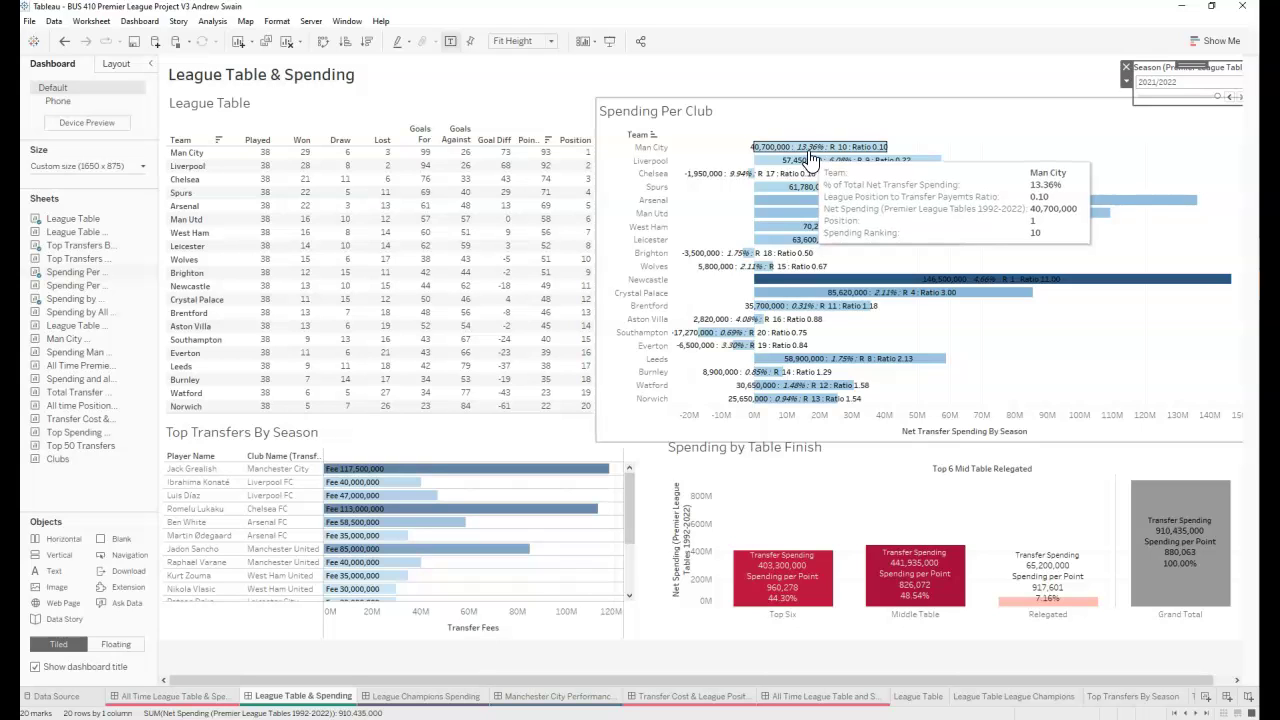
pyautogui.click(836, 152)
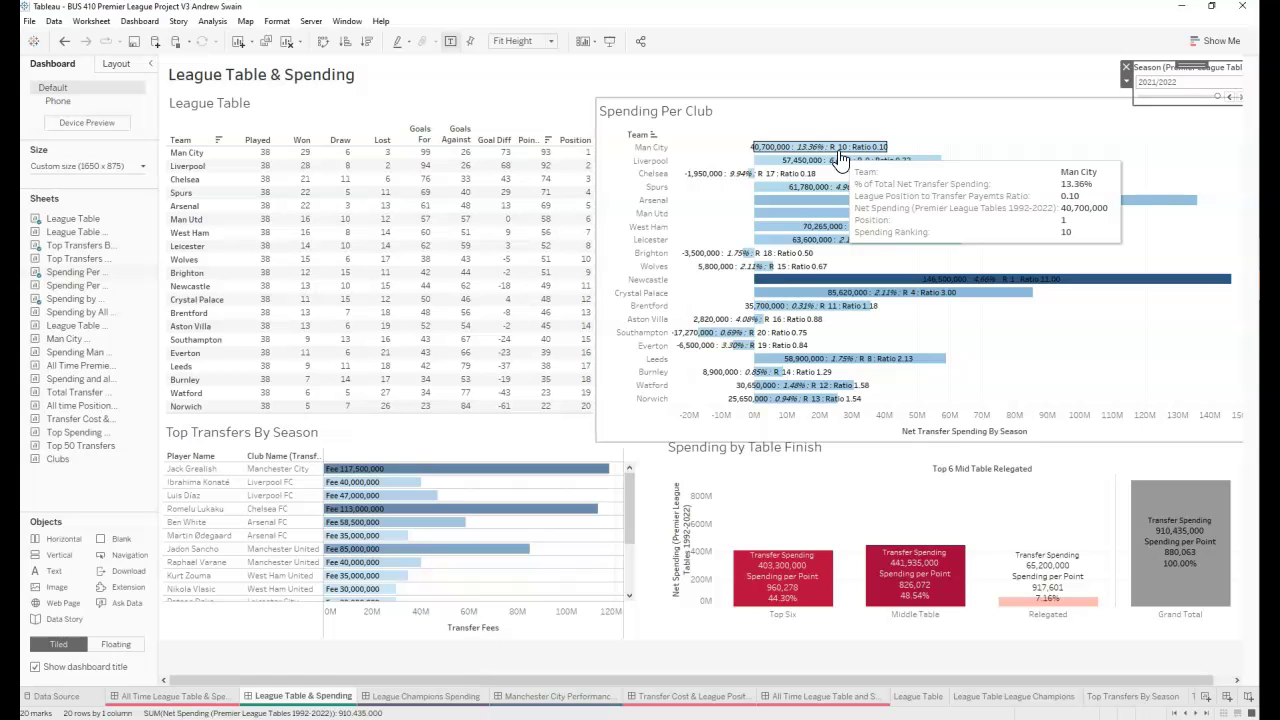
pyautogui.click(858, 150)
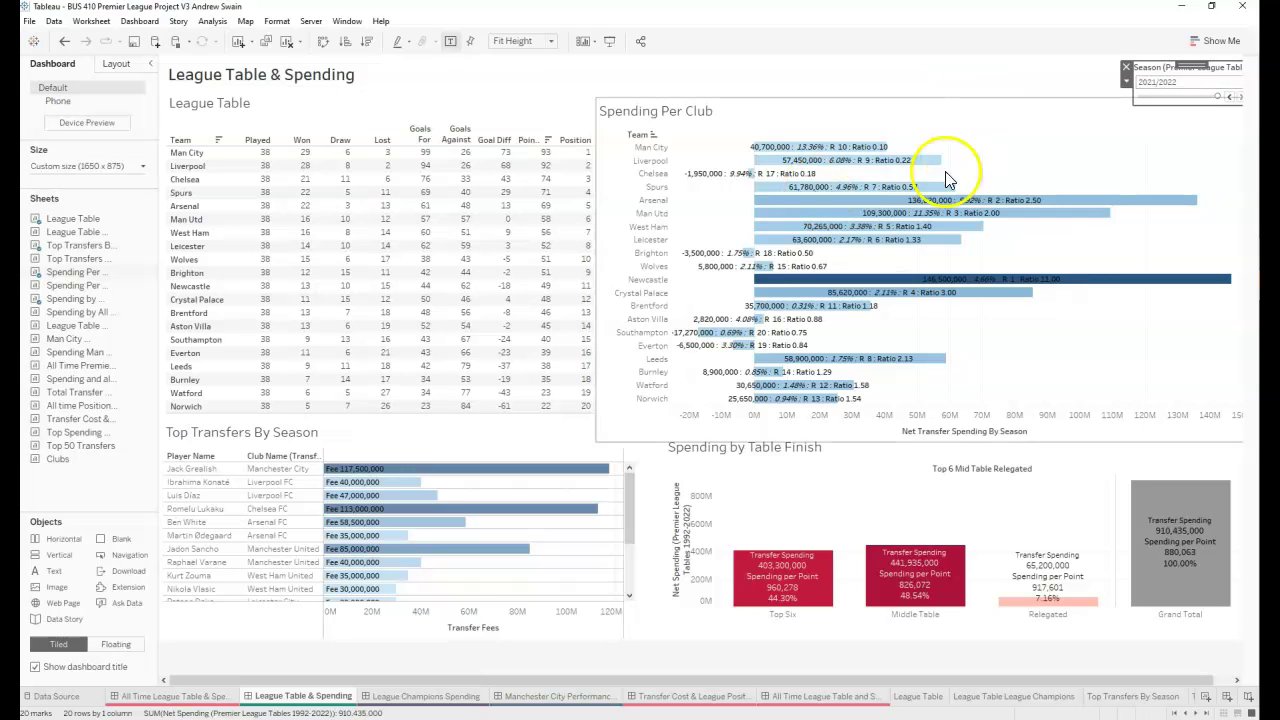
pyautogui.click(1143, 229)
pyautogui.click(1105, 345)
# Step: Open the League Champions Spending dashboard and try the League Champion filter options, ending with all values selected
pyautogui.click(428, 696)
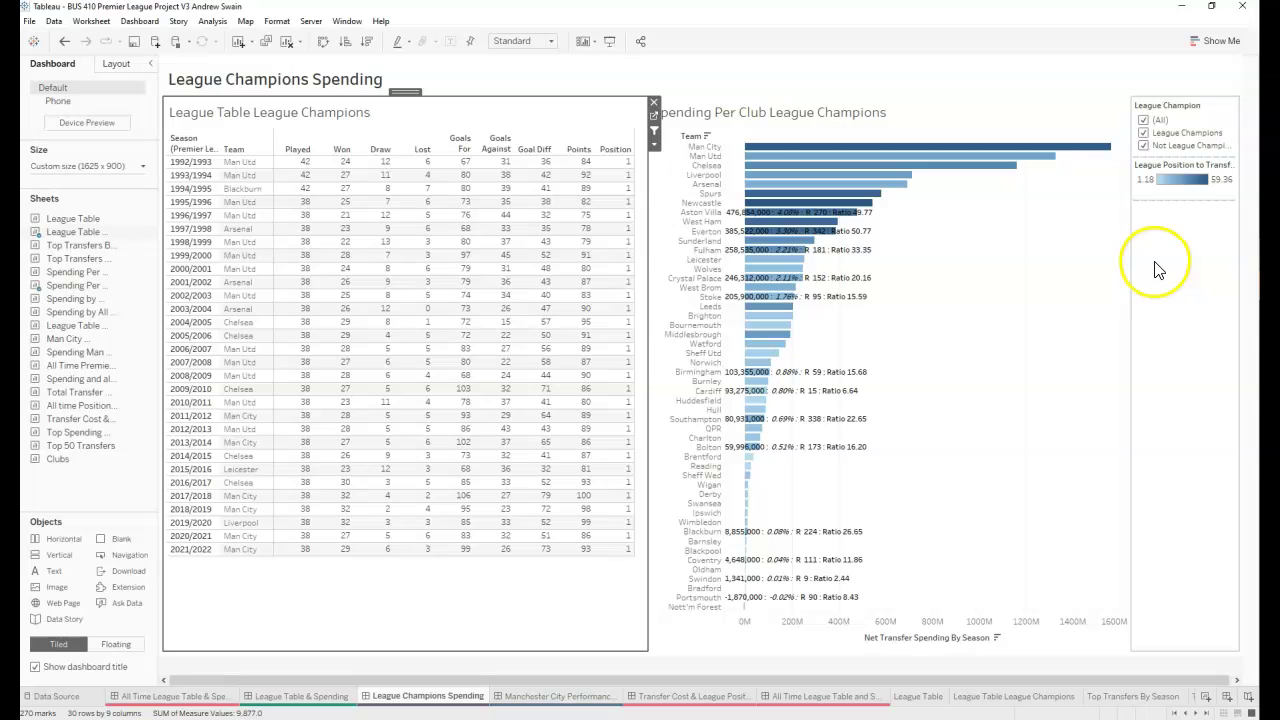
pyautogui.click(1147, 122)
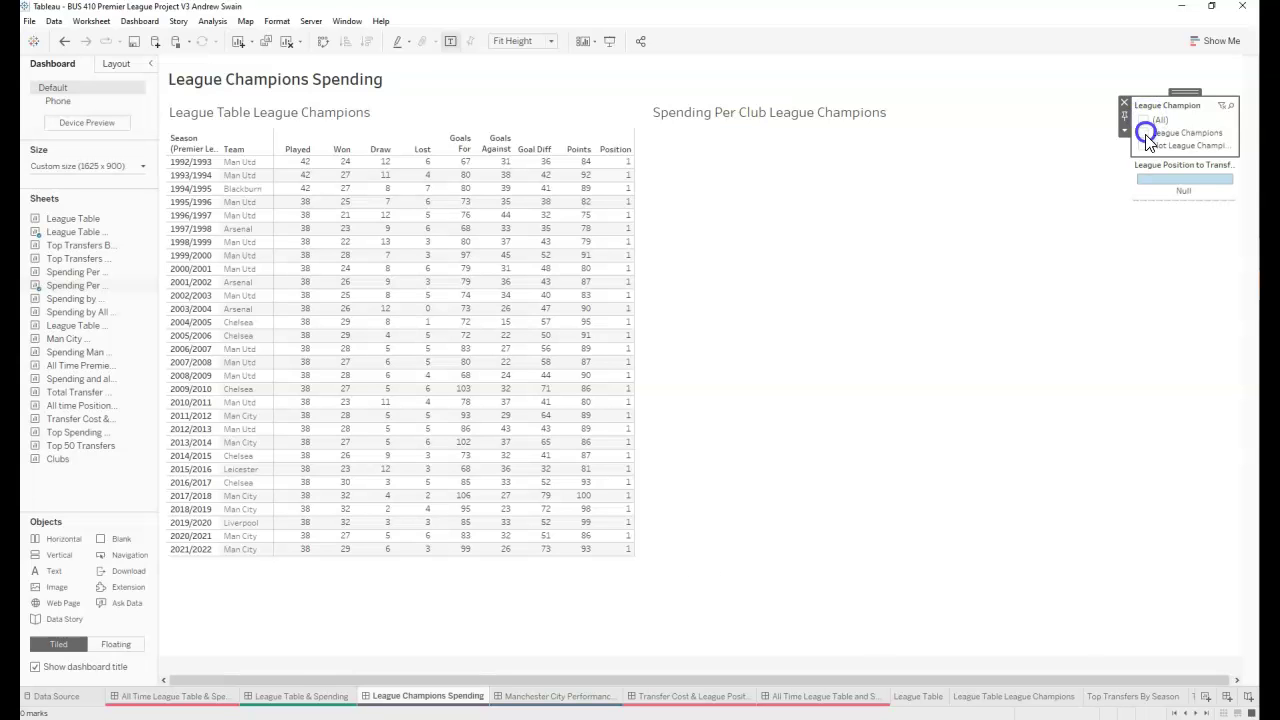
pyautogui.click(1146, 133)
pyautogui.click(1143, 120)
pyautogui.click(1144, 146)
pyautogui.click(1144, 146)
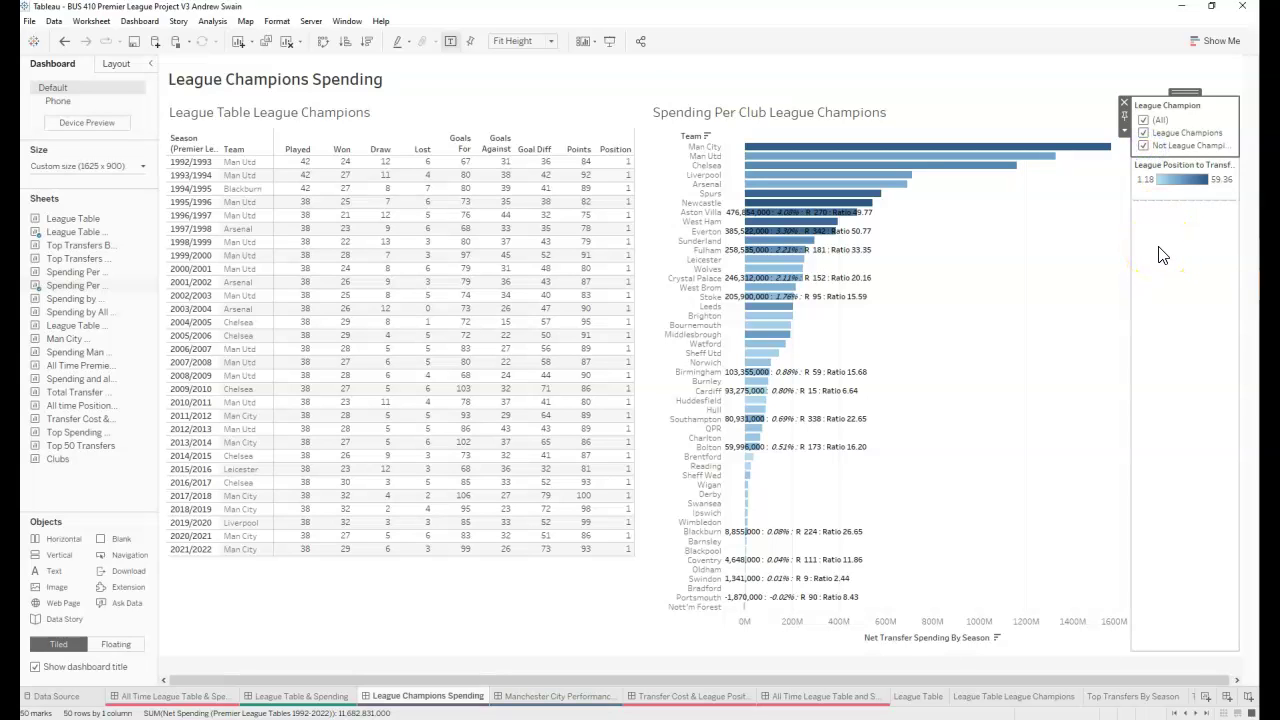
pyautogui.click(240, 172)
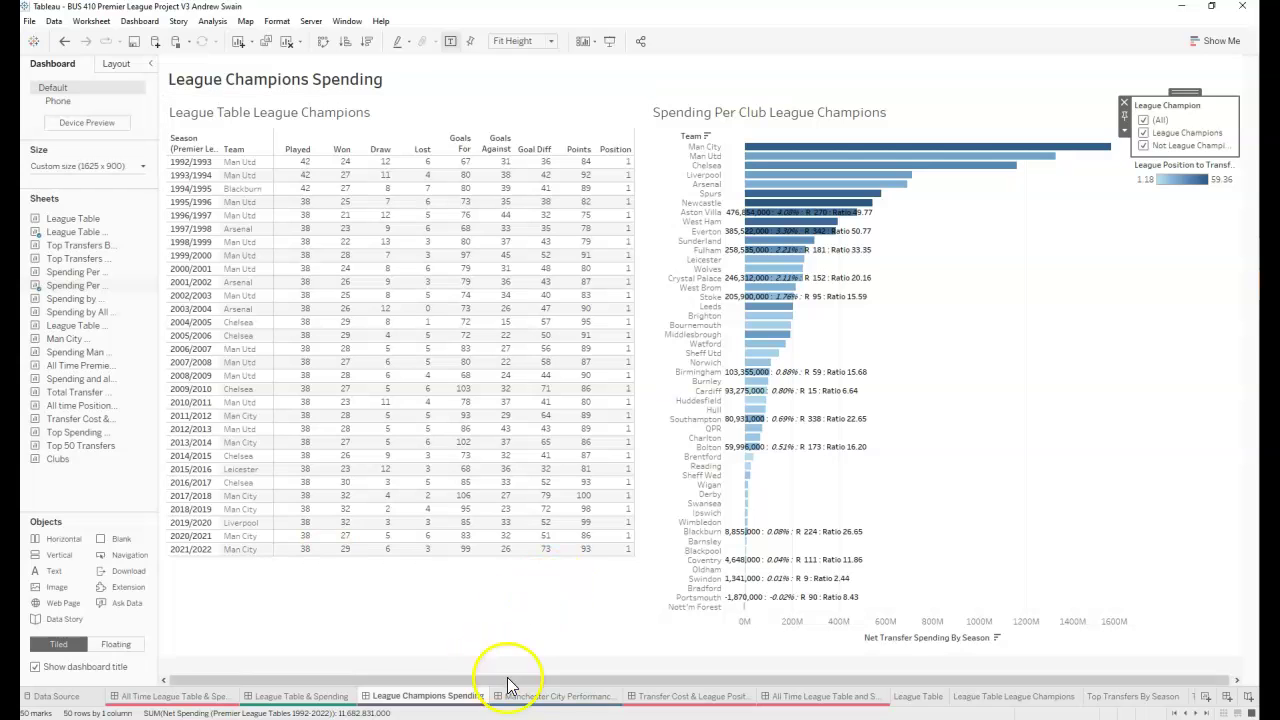
# Step: Open the Manchester City Performance & Spending dashboard, highlight the Post and Pre Abu Dhabi United Group seasons and clear the highlight
pyautogui.click(541, 698)
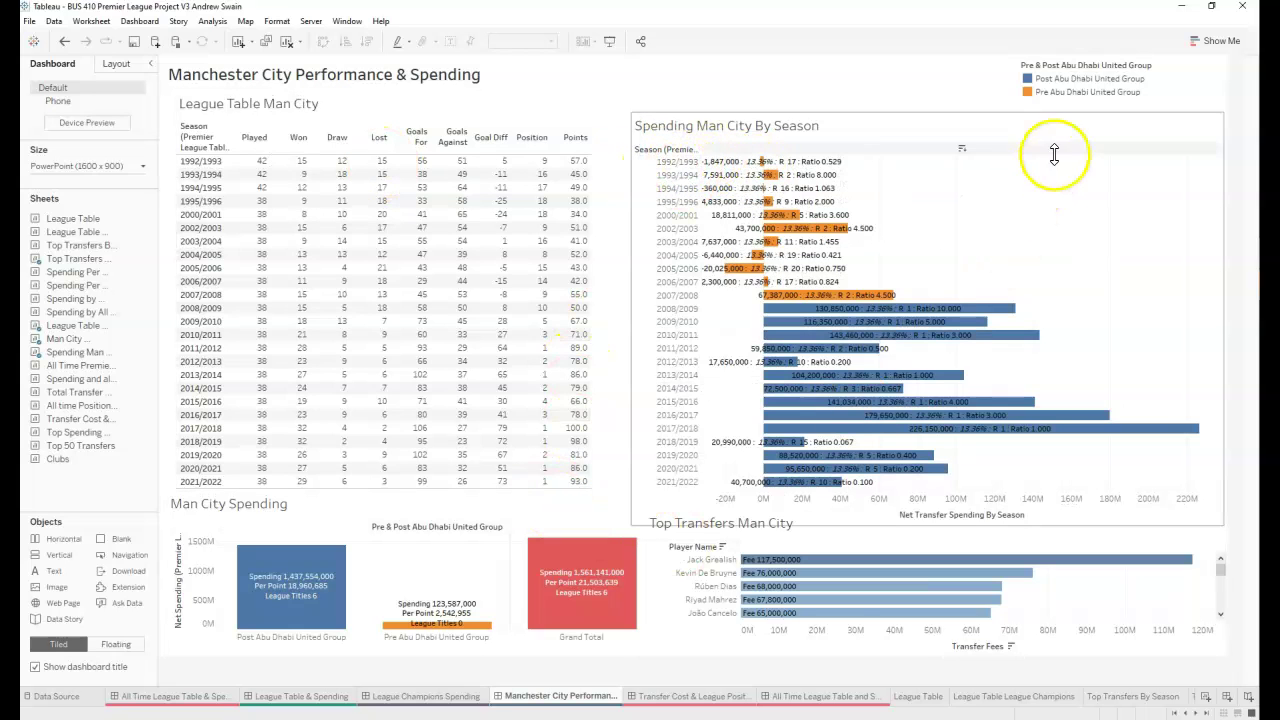
pyautogui.click(1060, 79)
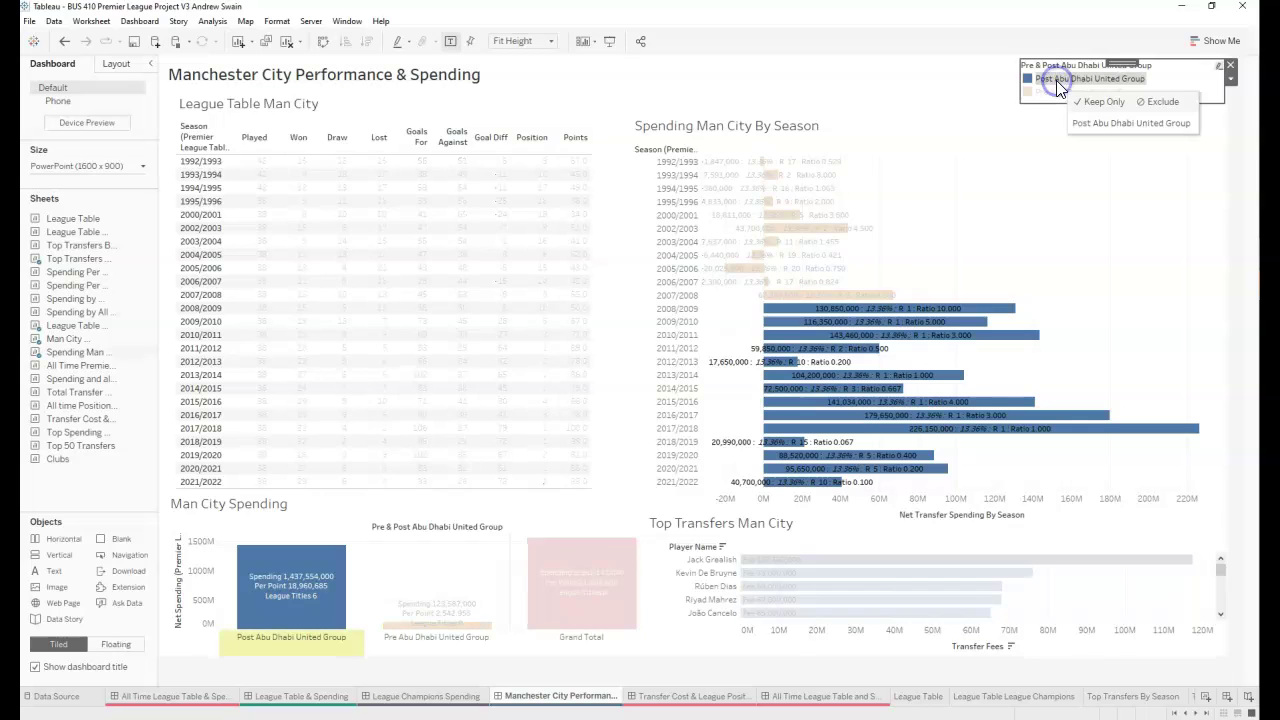
pyautogui.click(1052, 92)
pyautogui.click(1044, 77)
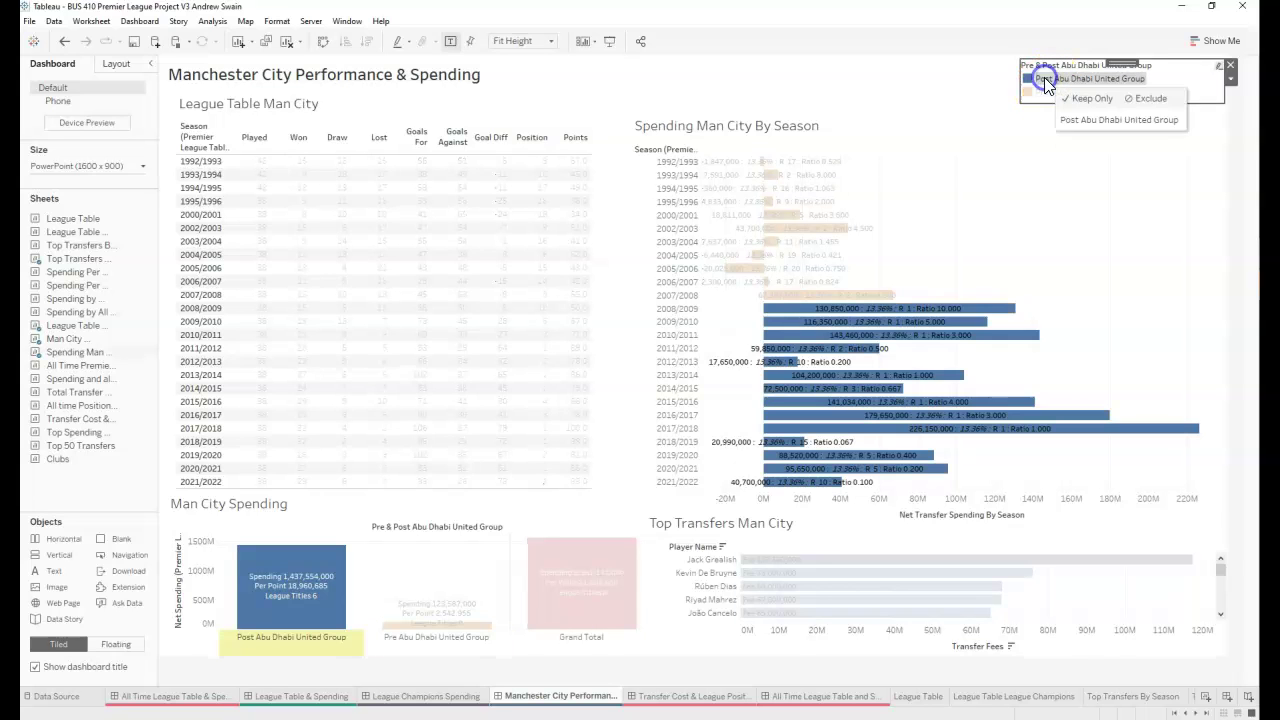
pyautogui.click(1167, 78)
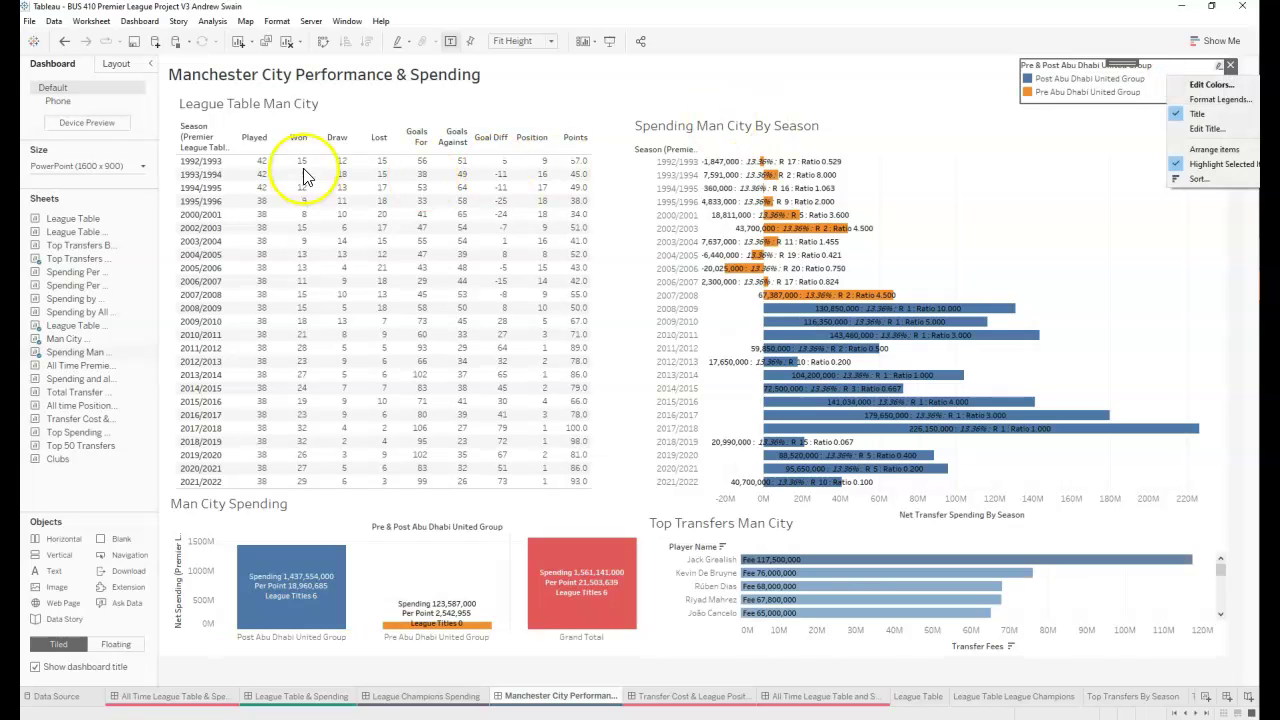
# Step: Select the 1992/1993 season in League Table Man City and compare the ownership periods in the Man City Spending chart
pyautogui.click(197, 162)
pyautogui.click(937, 134)
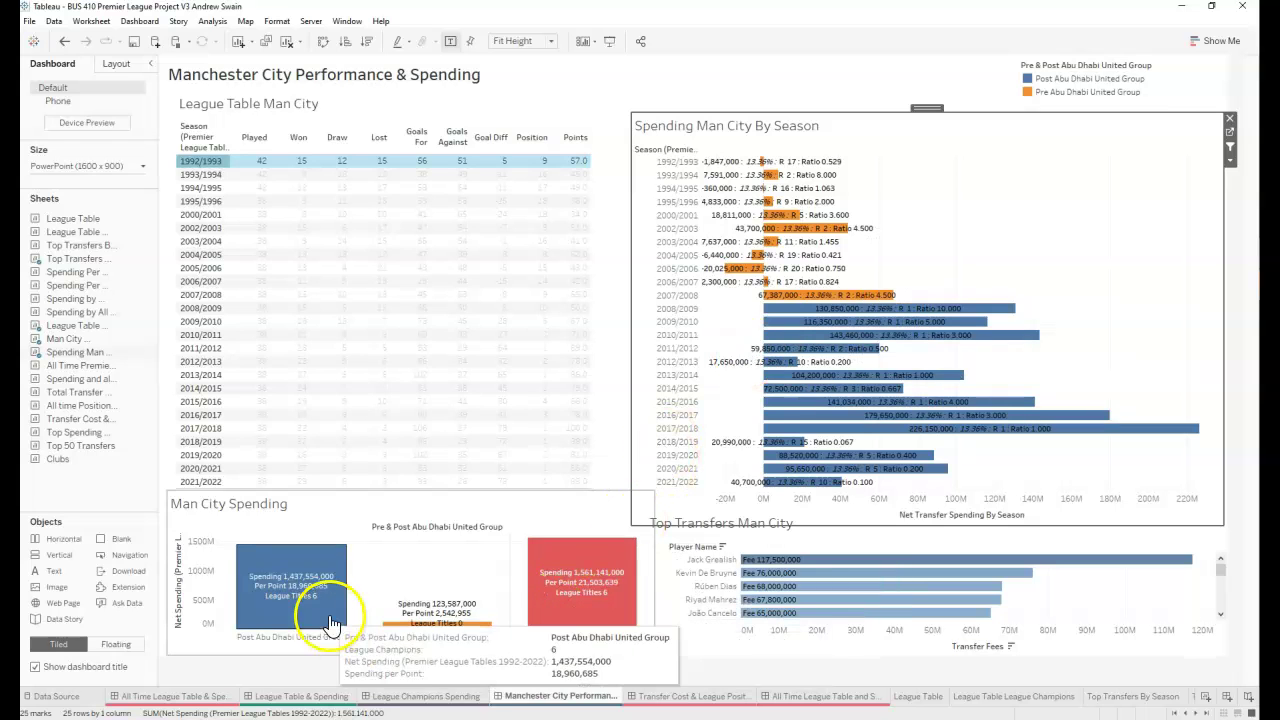
pyautogui.moveTo(243, 566)
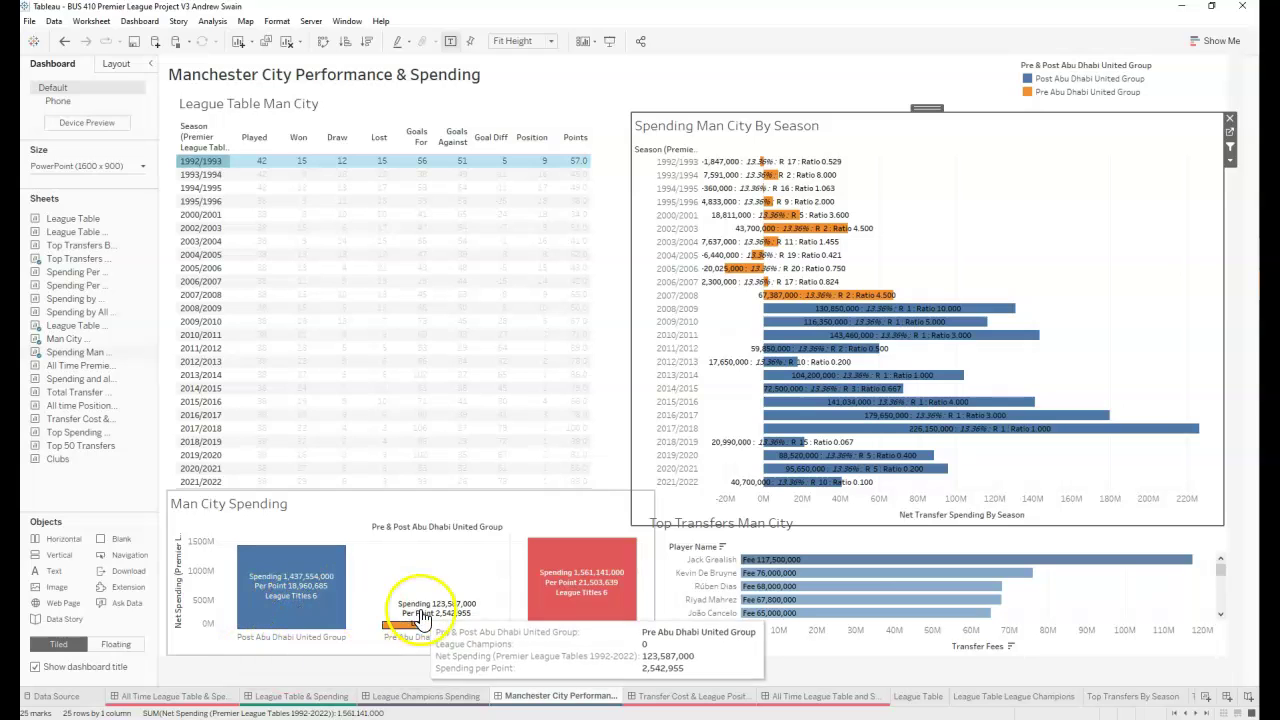
pyautogui.moveTo(430, 635)
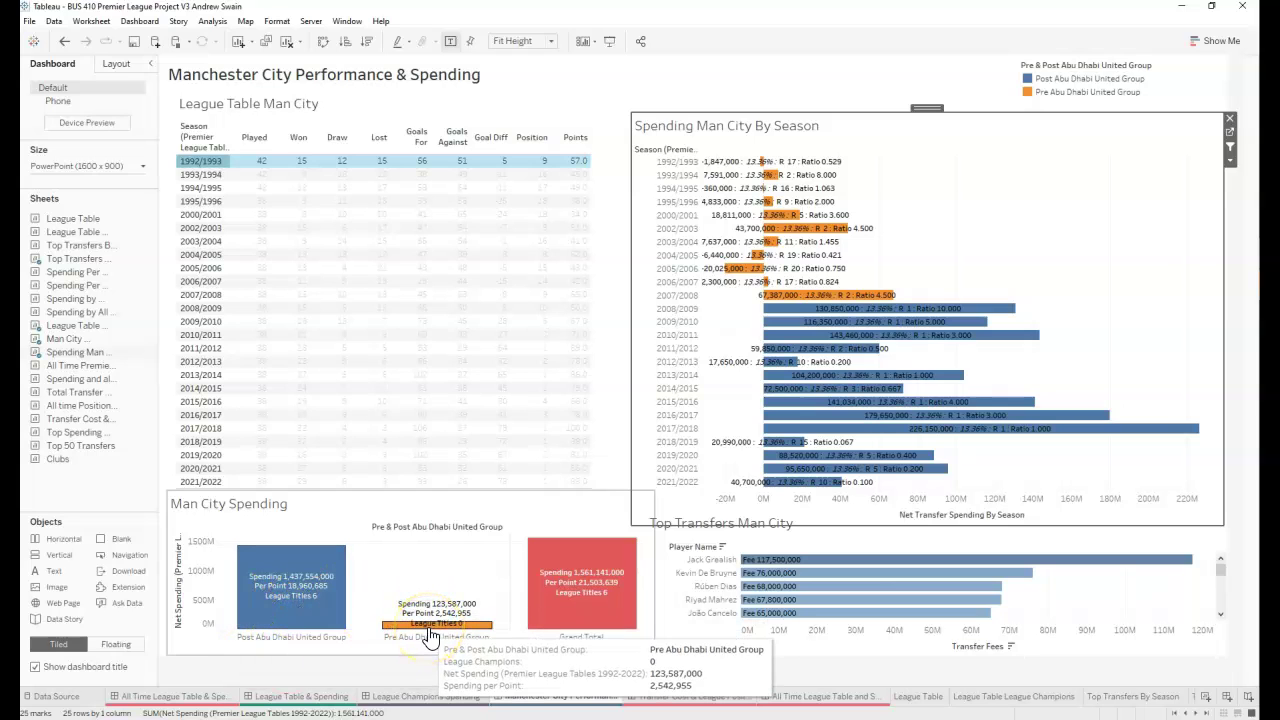
pyautogui.click(873, 640)
# Step: Open the Transfer Cost & League Position dashboard and examine the high-ratio outliers, including Fulham FC, Aston Villa and Blackburn Rovers
pyautogui.click(652, 695)
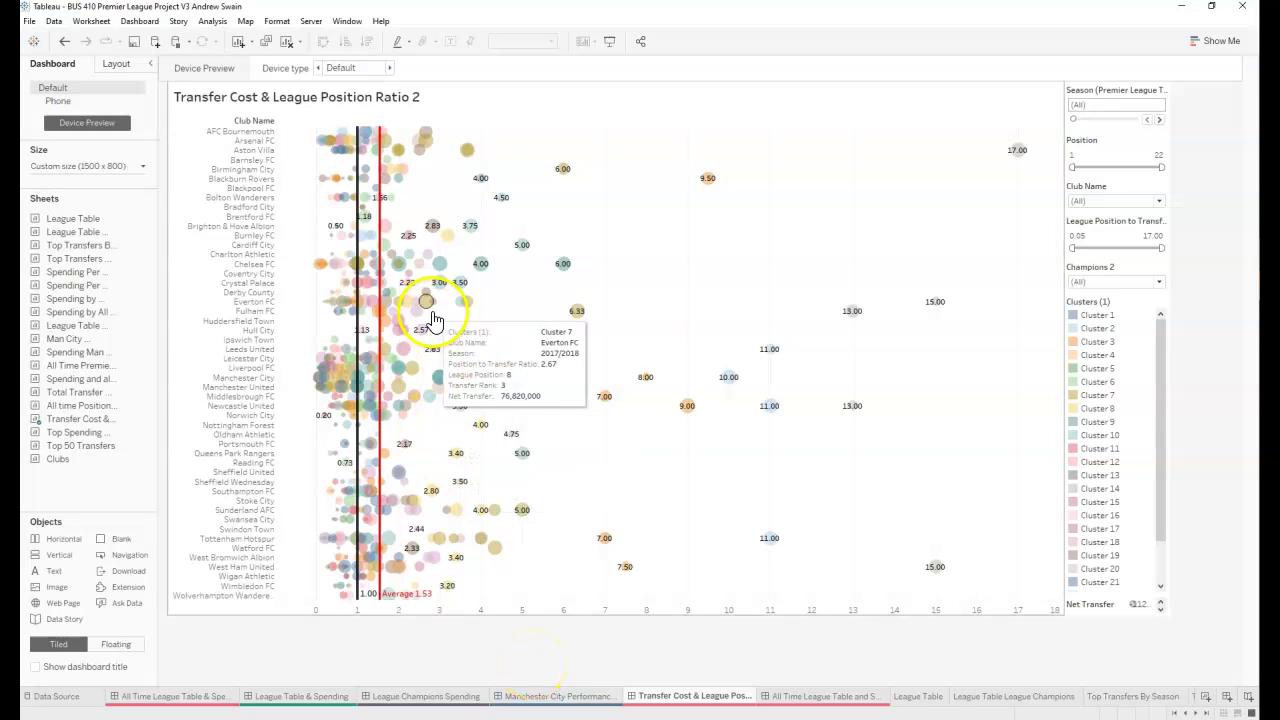
pyautogui.moveTo(400, 213)
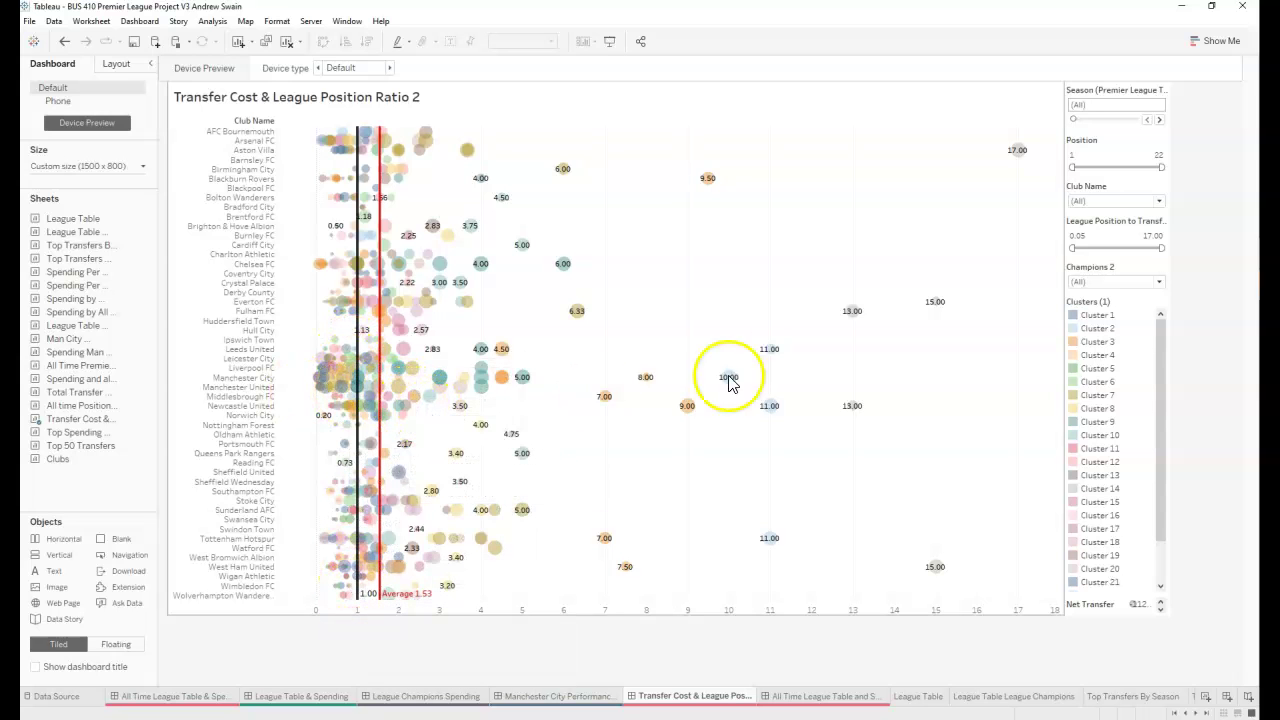
pyautogui.moveTo(853, 322)
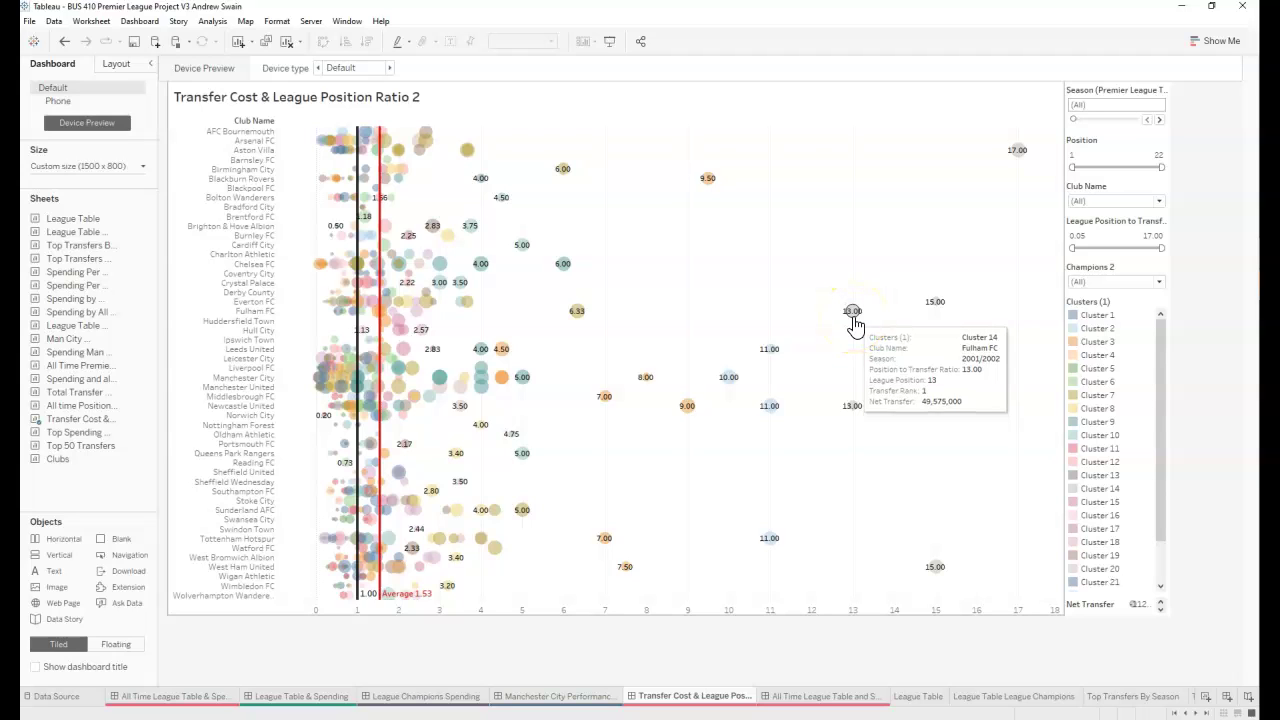
pyautogui.moveTo(1020, 155)
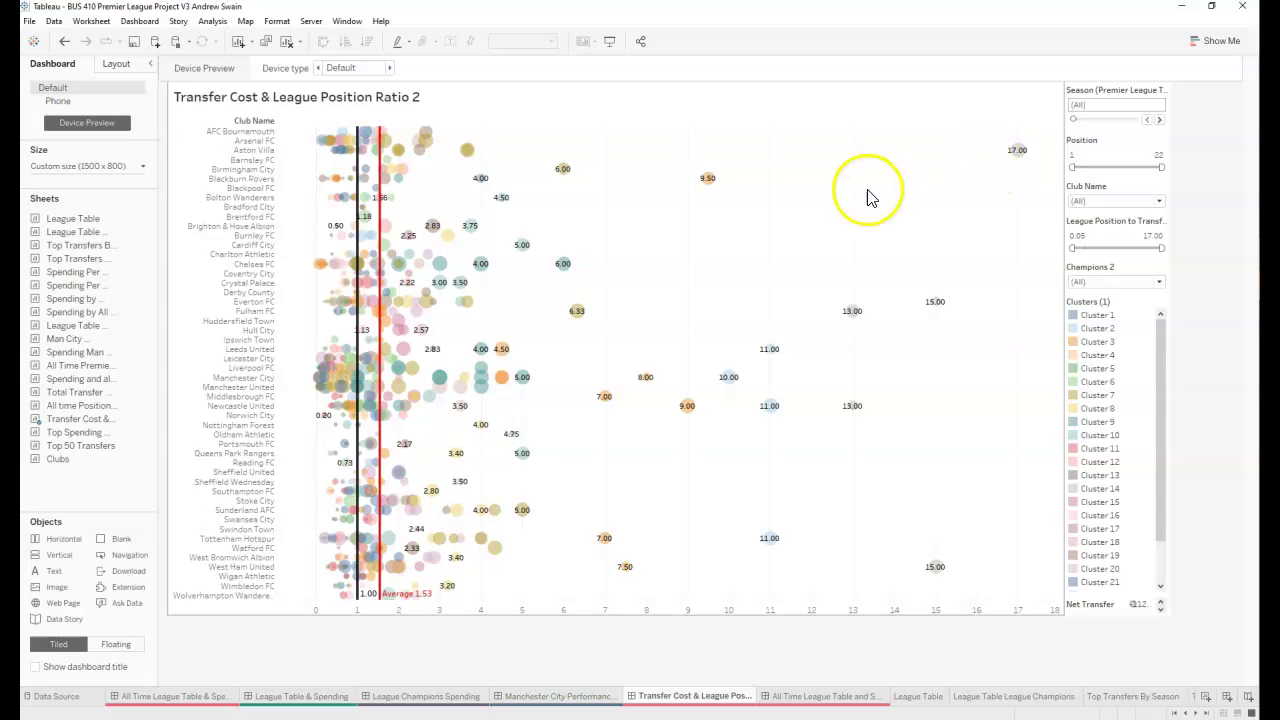
pyautogui.moveTo(720, 190)
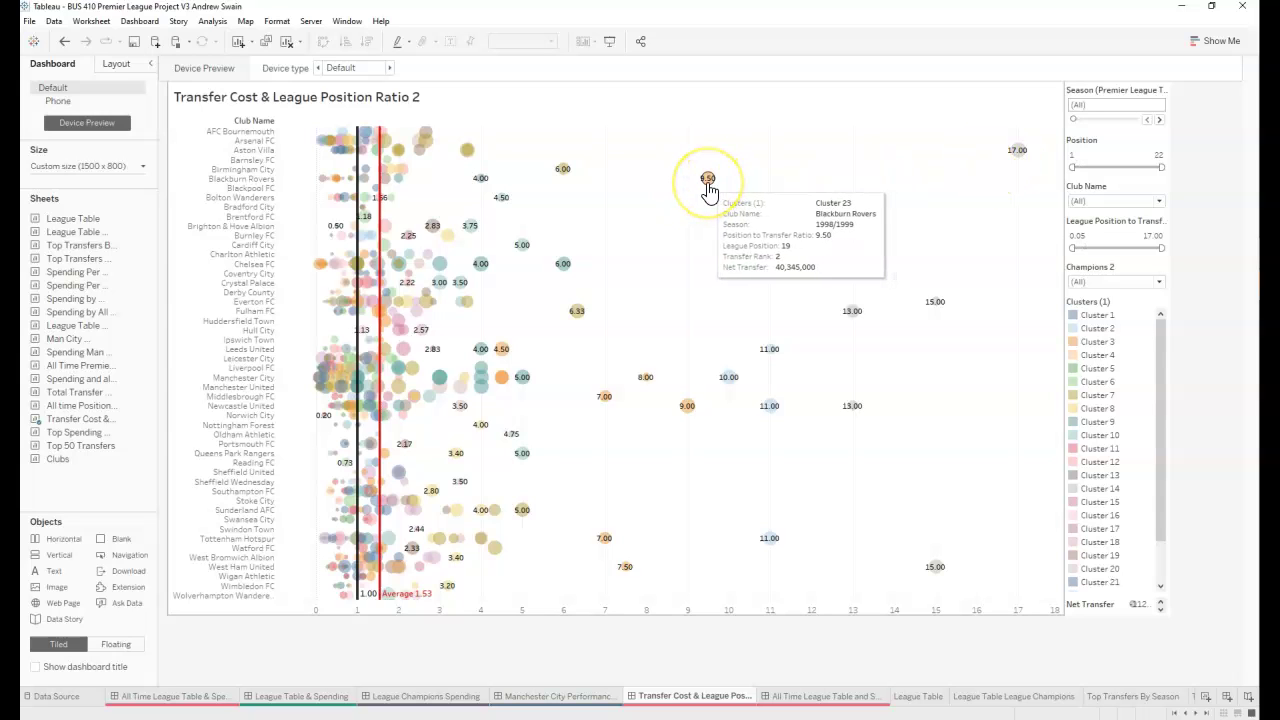
pyautogui.click(667, 705)
pyautogui.click(667, 705)
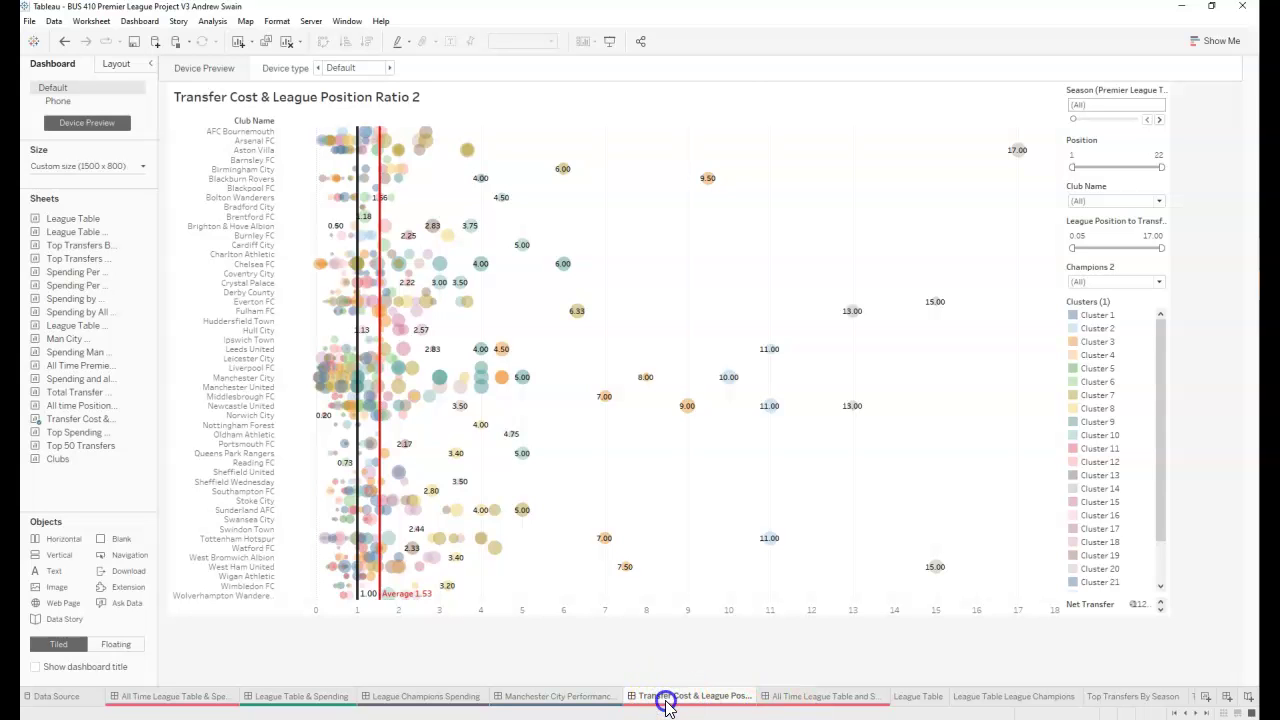
# Step: Open the All Time League Table and Spending dashboard and examine the clubs' net transfer spending against their all-time league position
pyautogui.click(775, 697)
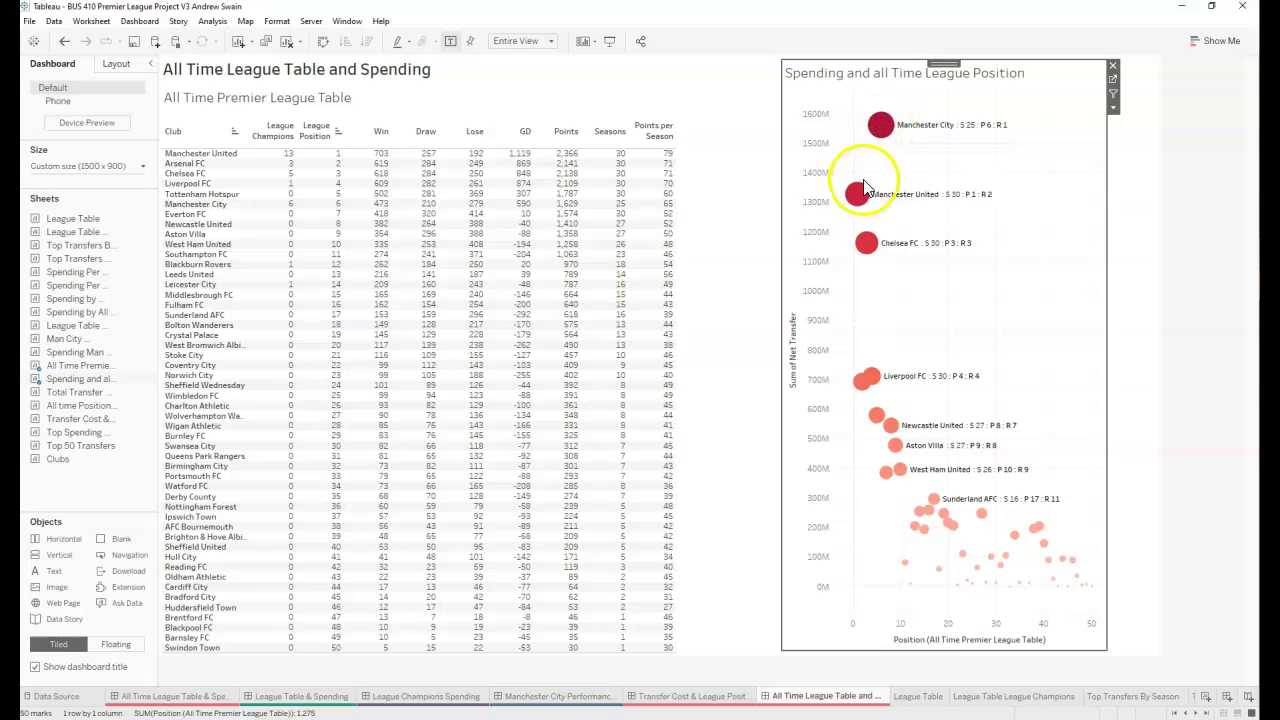
pyautogui.moveTo(863, 387)
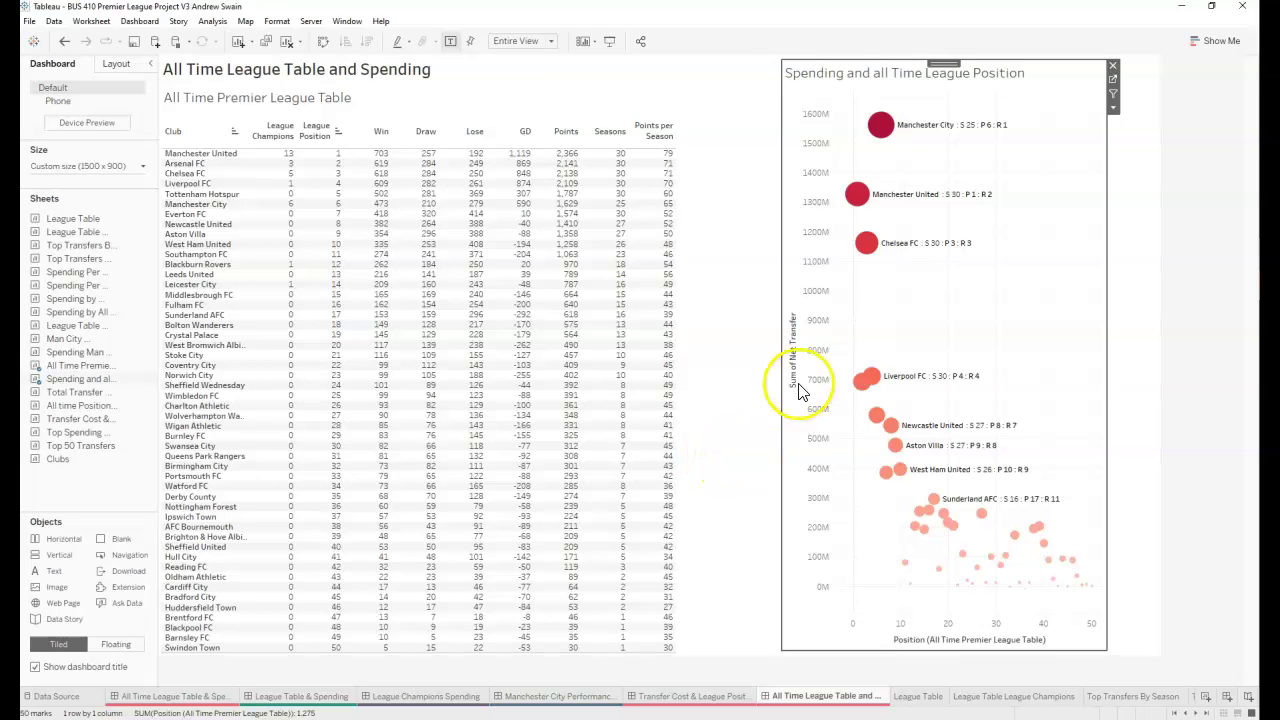
pyautogui.moveTo(868, 249)
pyautogui.moveTo(877, 420)
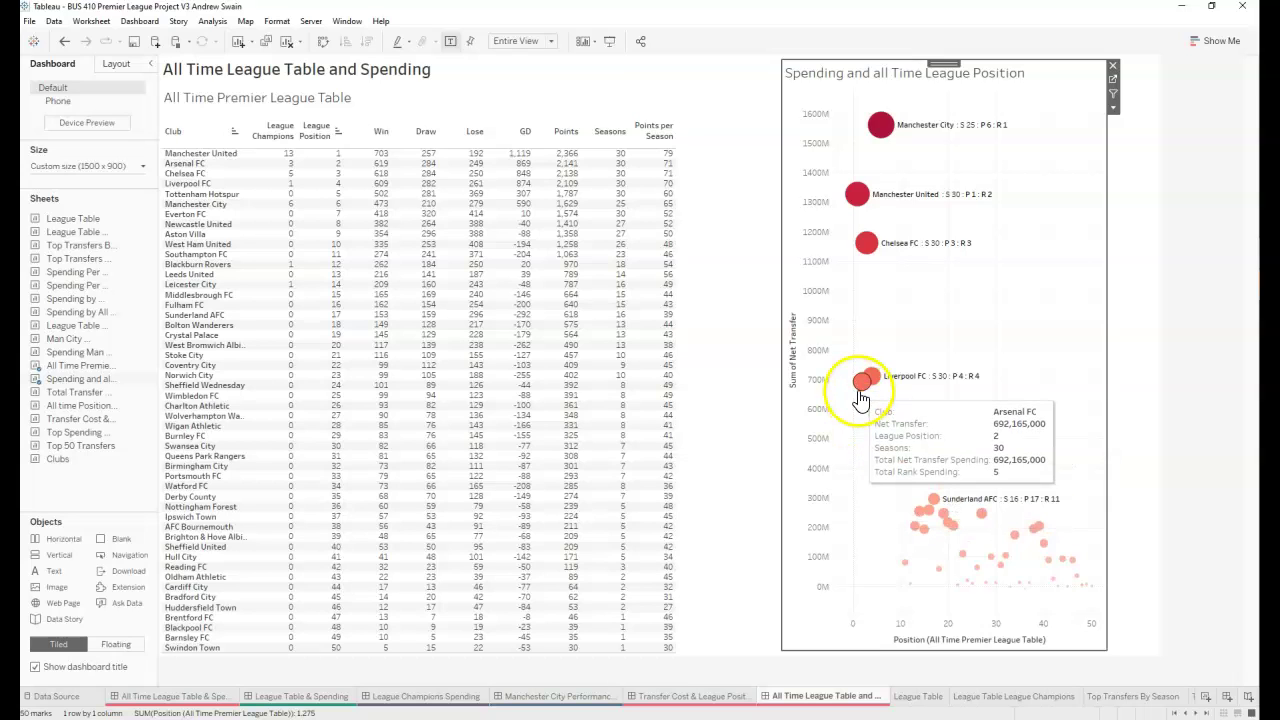
pyautogui.moveTo(878, 130)
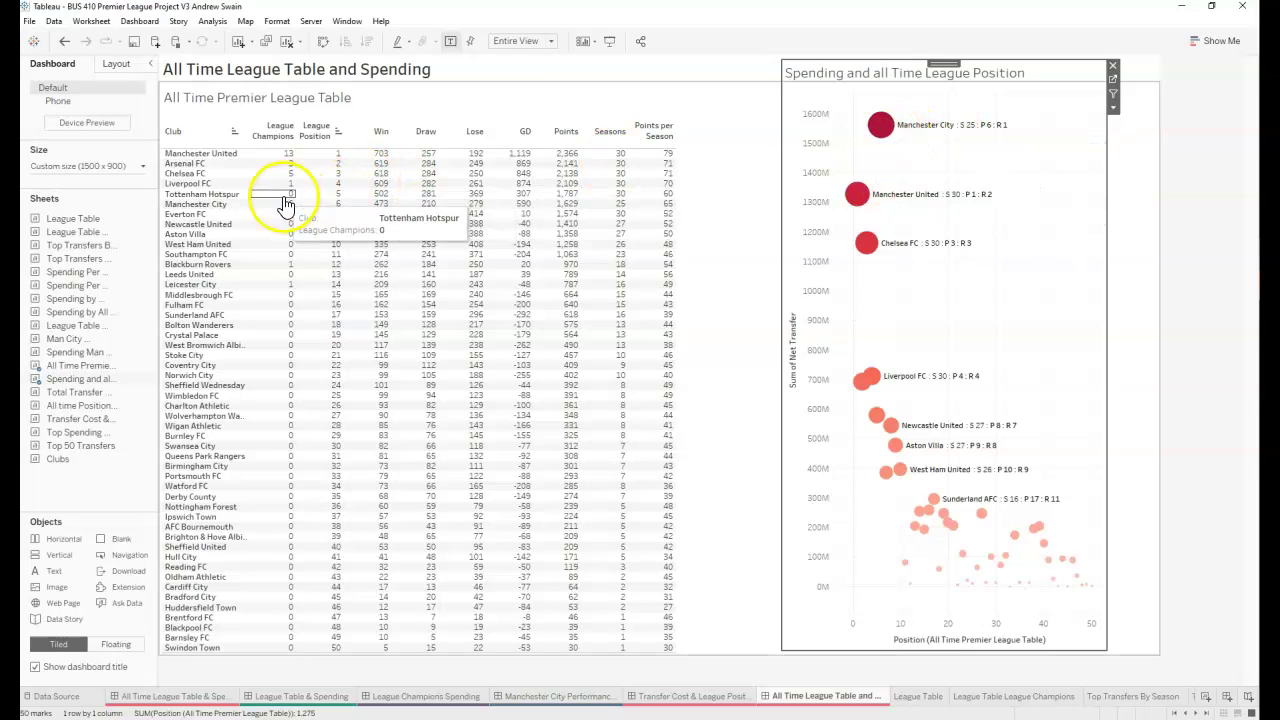
pyautogui.click(930, 699)
pyautogui.click(829, 696)
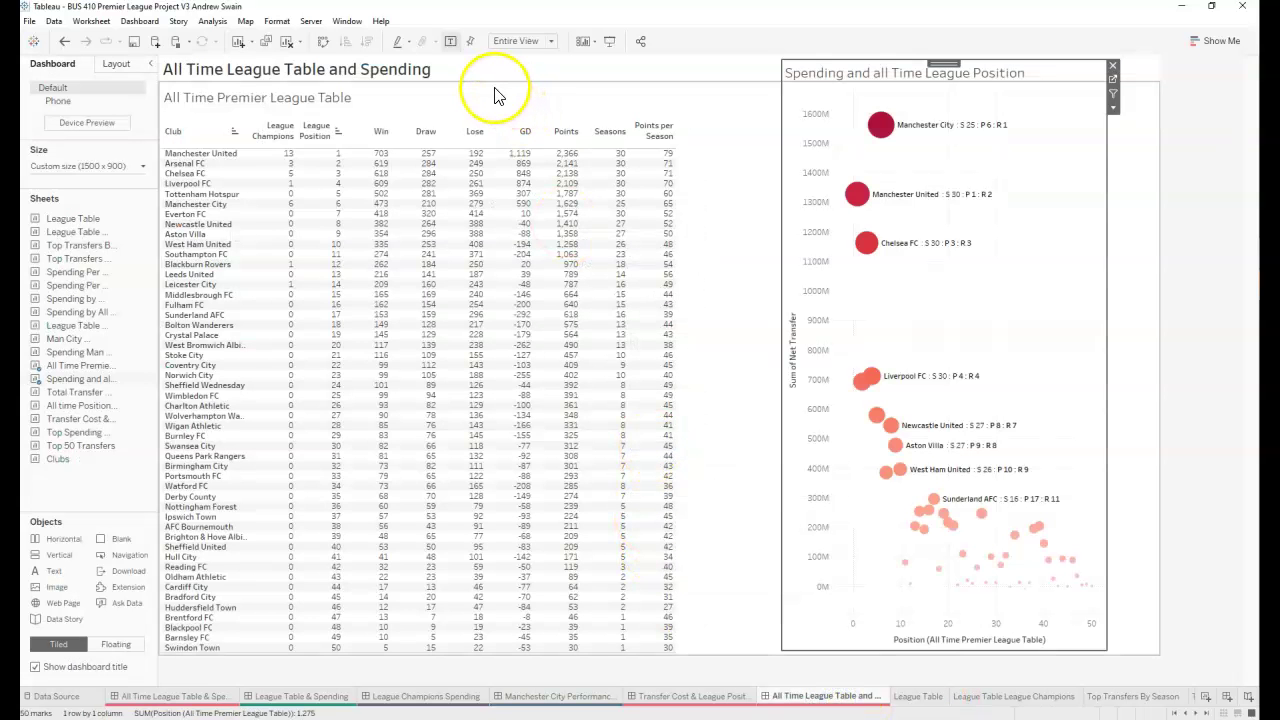
# Step: Switch the All Time League Table and Spending dashboard to presentation mode
pyautogui.click(862, 27)
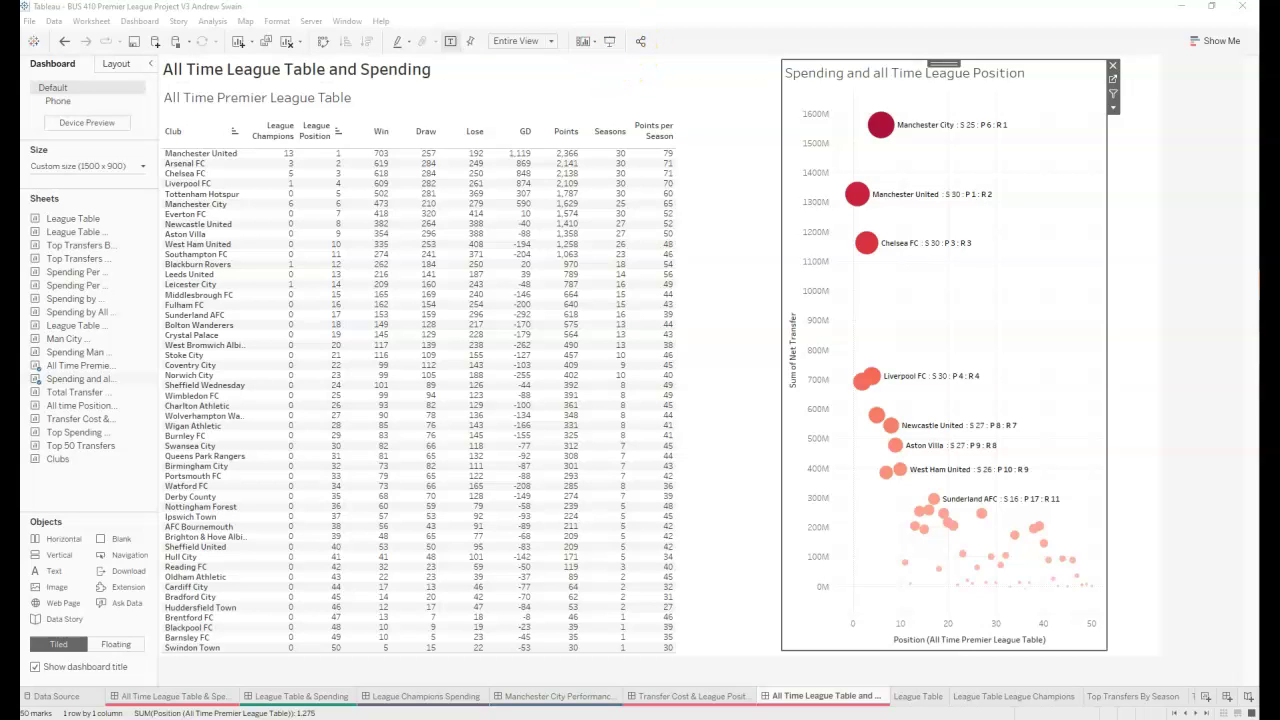
pyautogui.rightClick(609, 106)
pyautogui.click(609, 45)
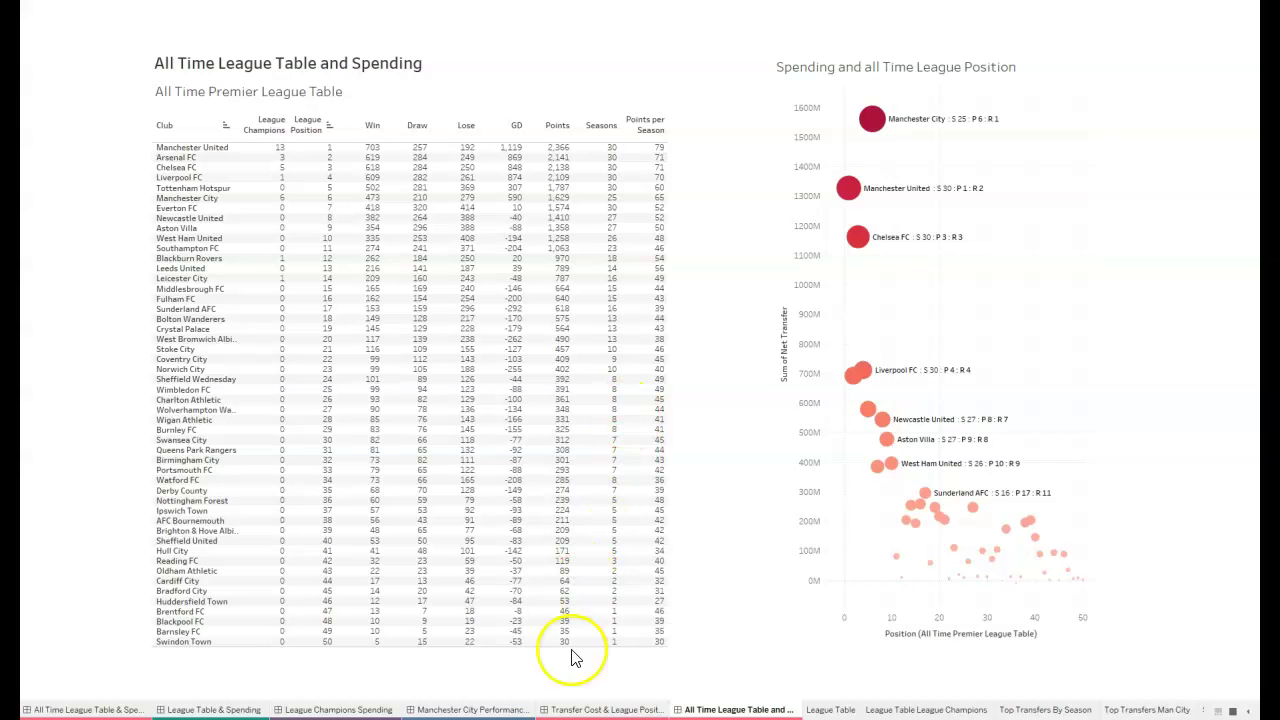
# Step: Present the All Time League Table & Spending, League Table & Spending, League Champions Spending and Manchester City Performance dashboards in turn
pyautogui.click(85, 712)
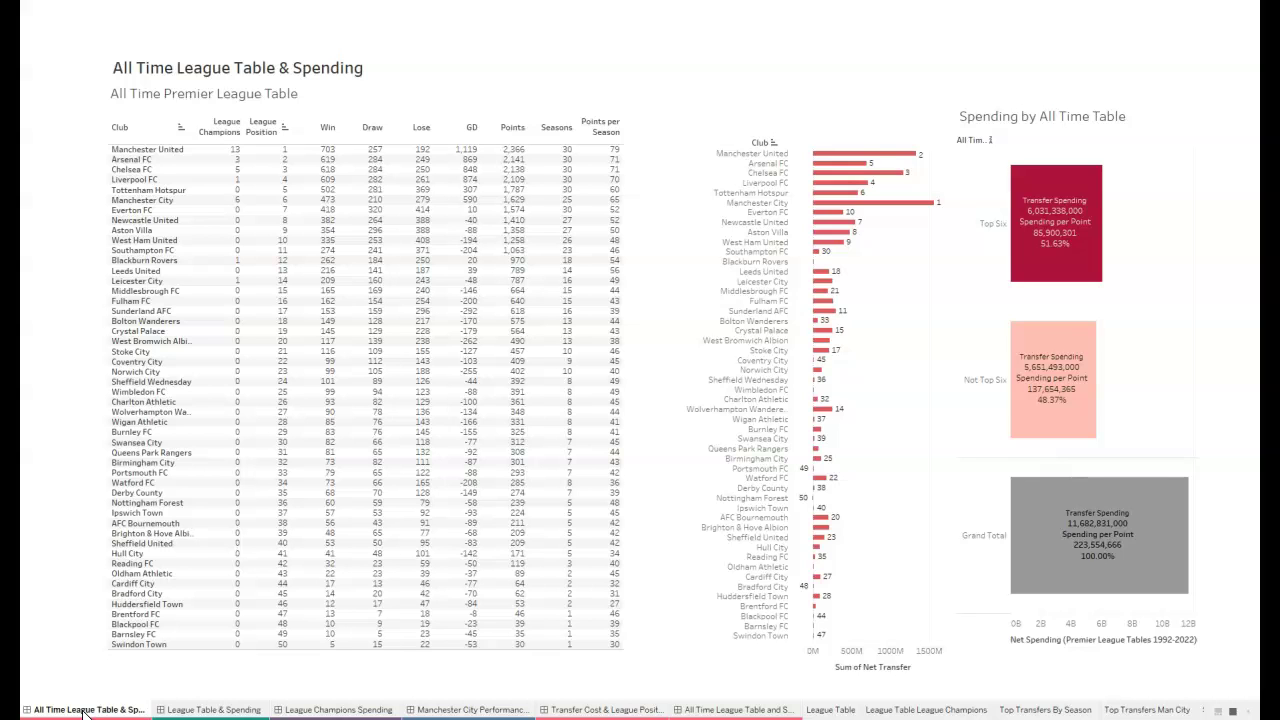
pyautogui.click(190, 710)
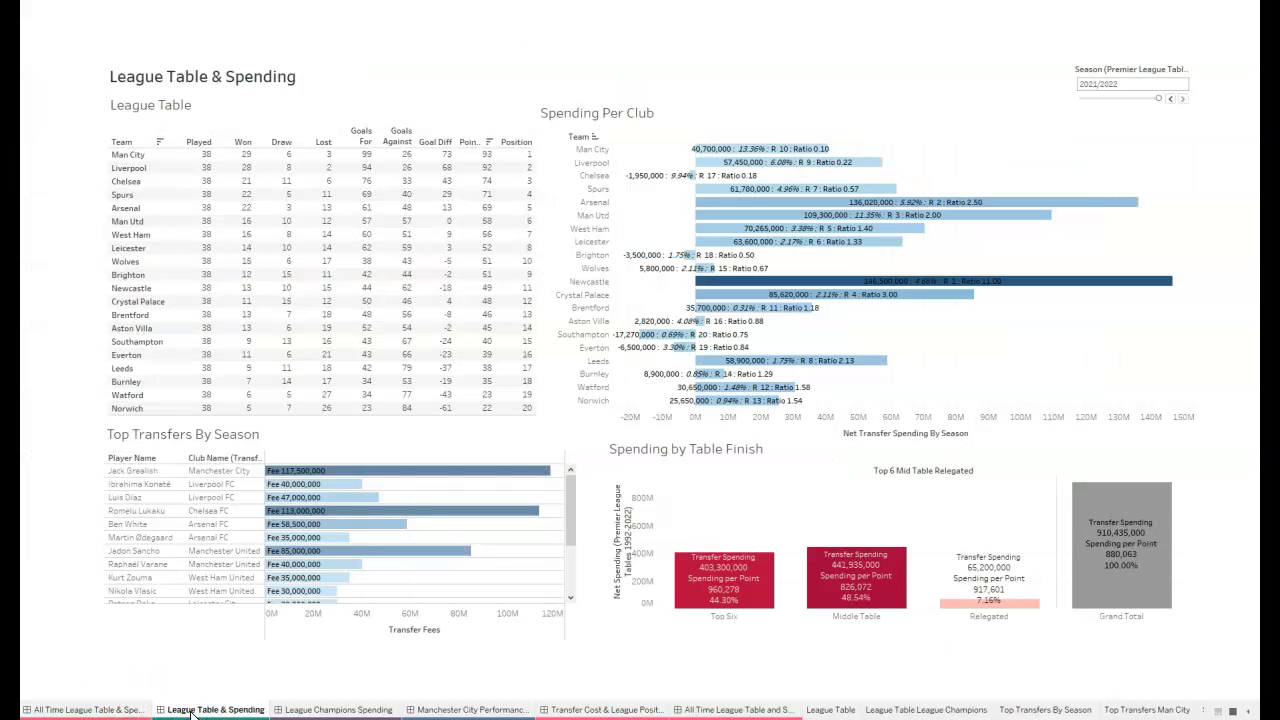
pyautogui.click(295, 710)
pyautogui.click(455, 710)
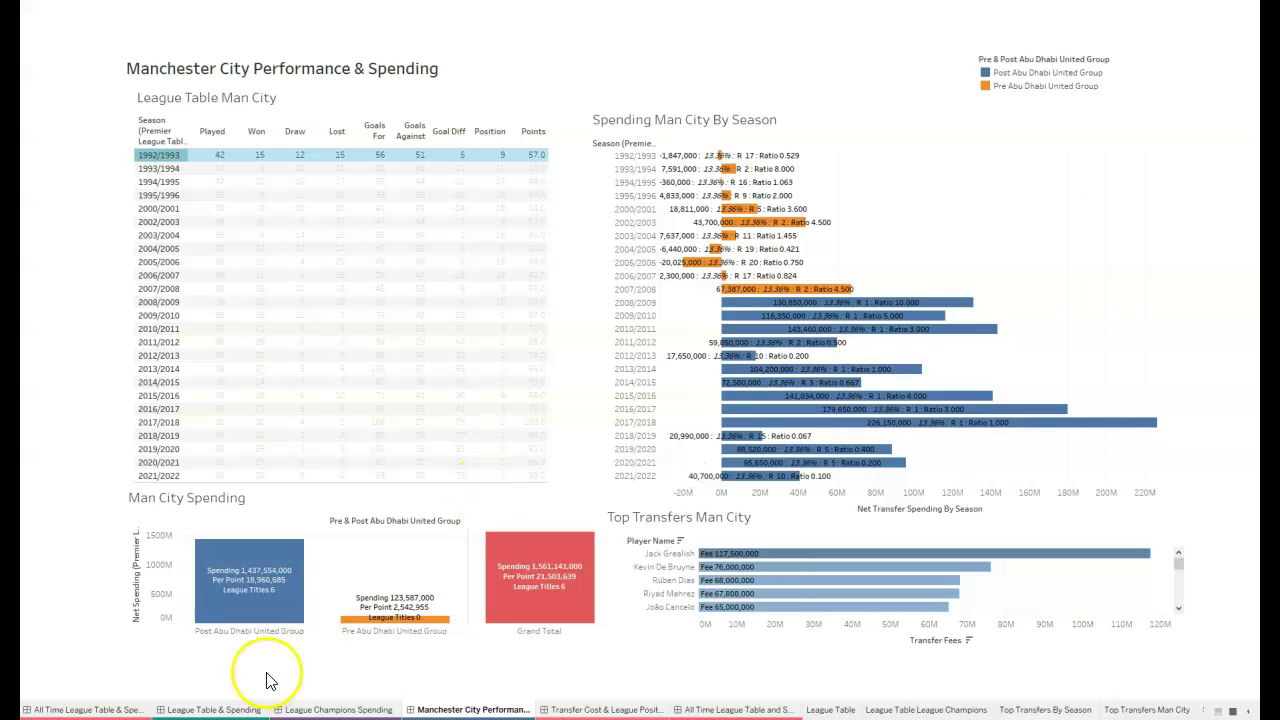
# Step: Return to the All Time League Table & Spending dashboard for review and display the League Table & Spending dashboard
pyautogui.click(88, 709)
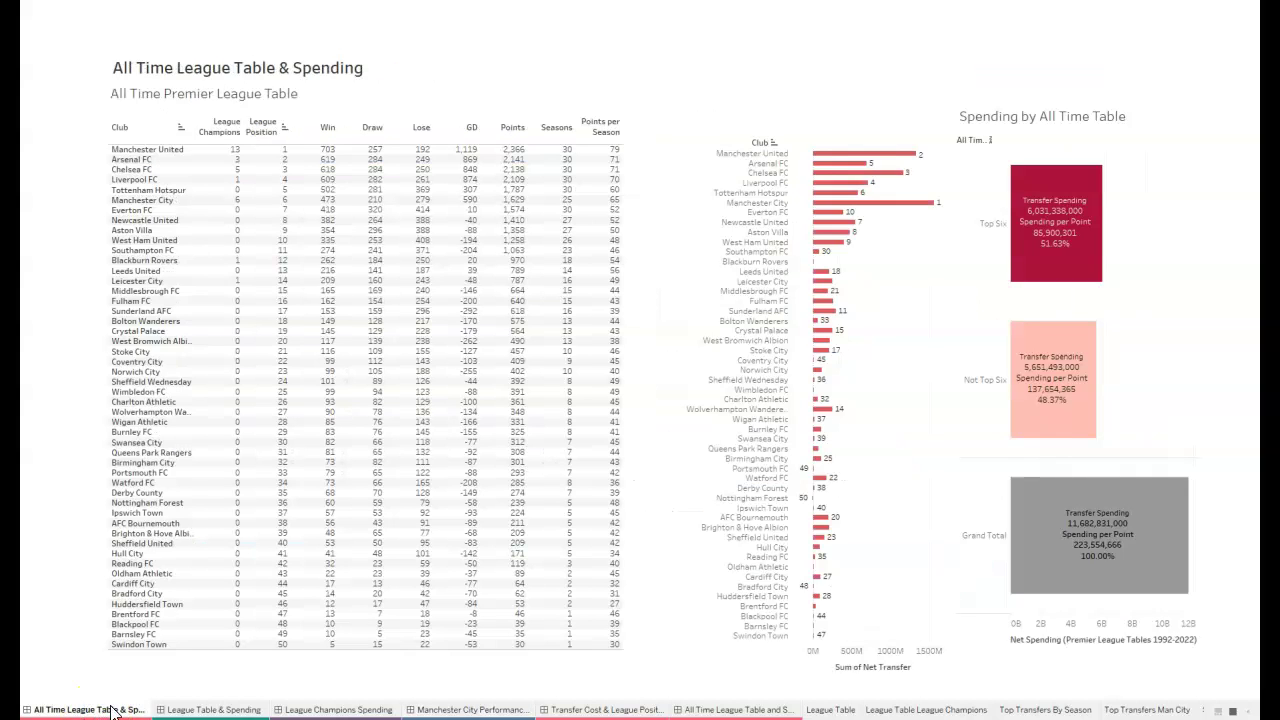
pyautogui.click(200, 709)
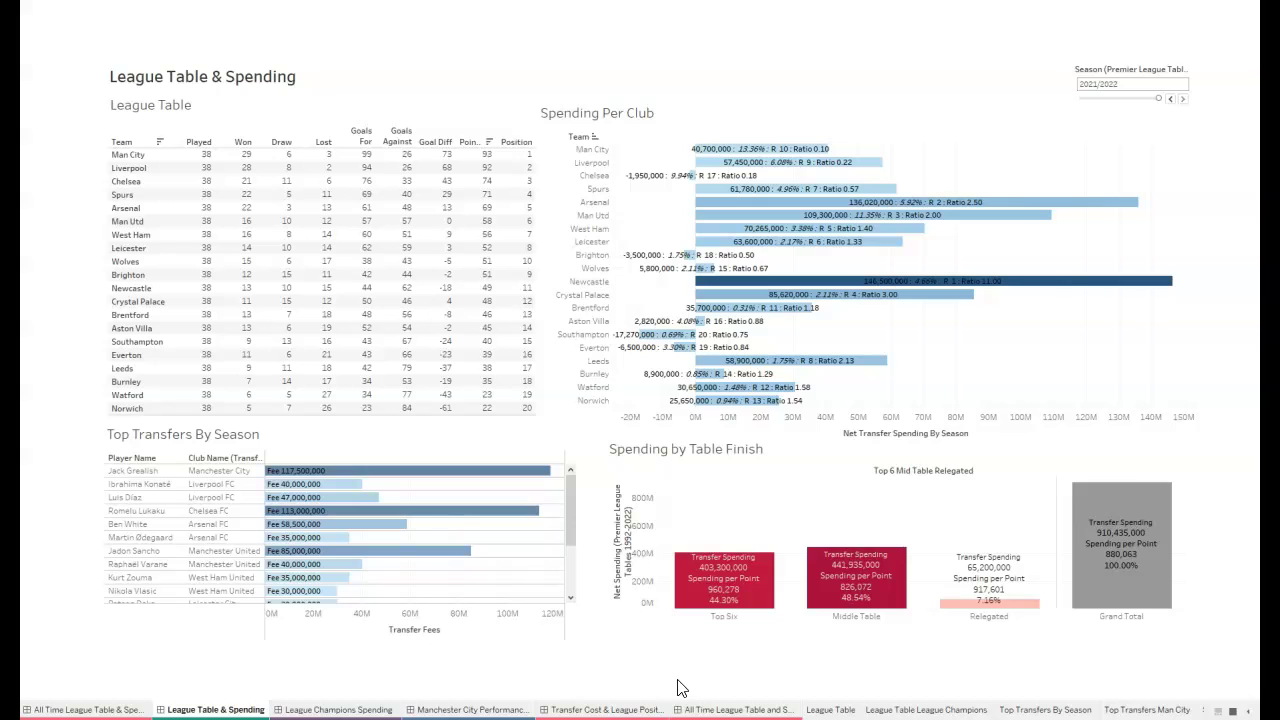
pyautogui.click(657, 675)
pyautogui.click(166, 704)
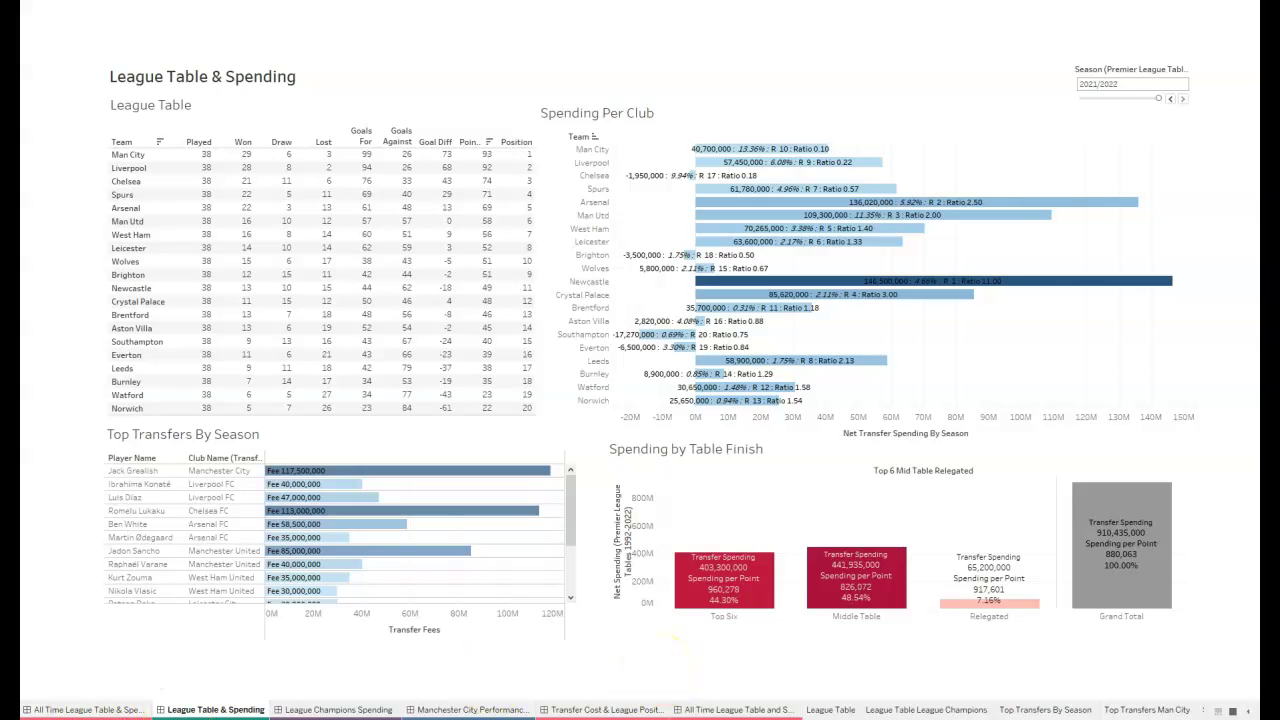